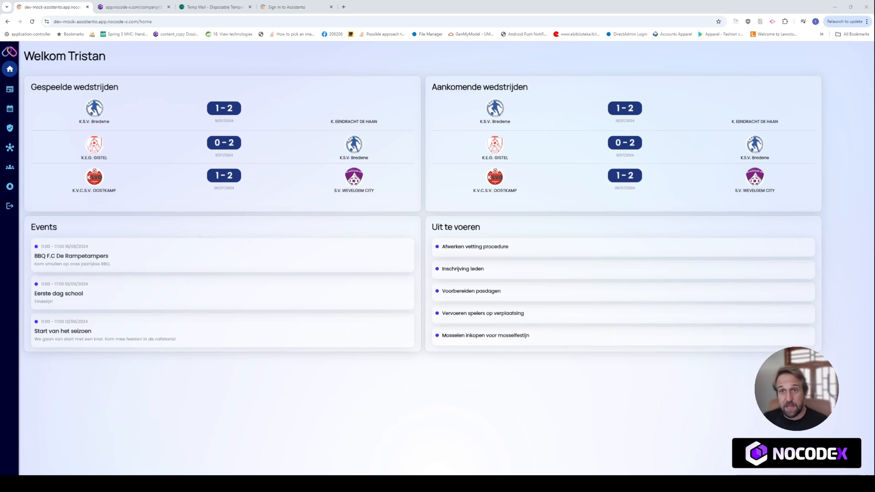
# Browse the Mijn nieuws and Mijn Kalender pages, then return to the Assistento home dashboard.
pyautogui.click(9, 89)
pyautogui.click(9, 110)
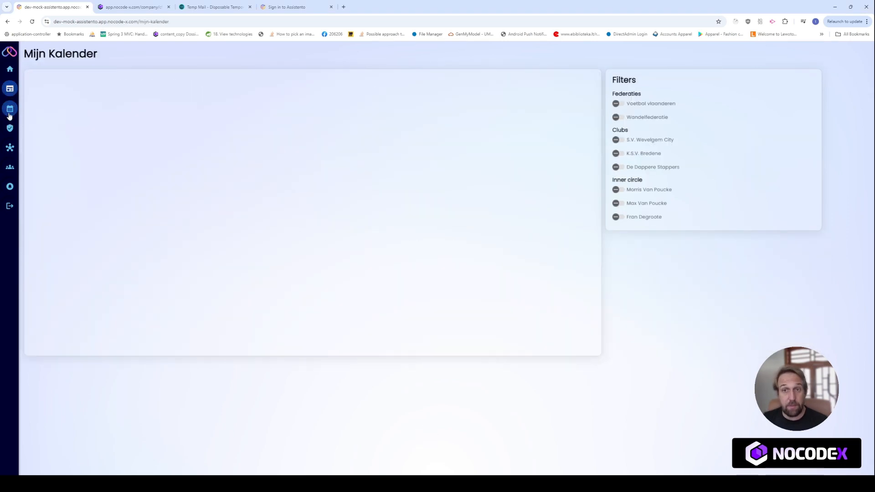
pyautogui.click(10, 70)
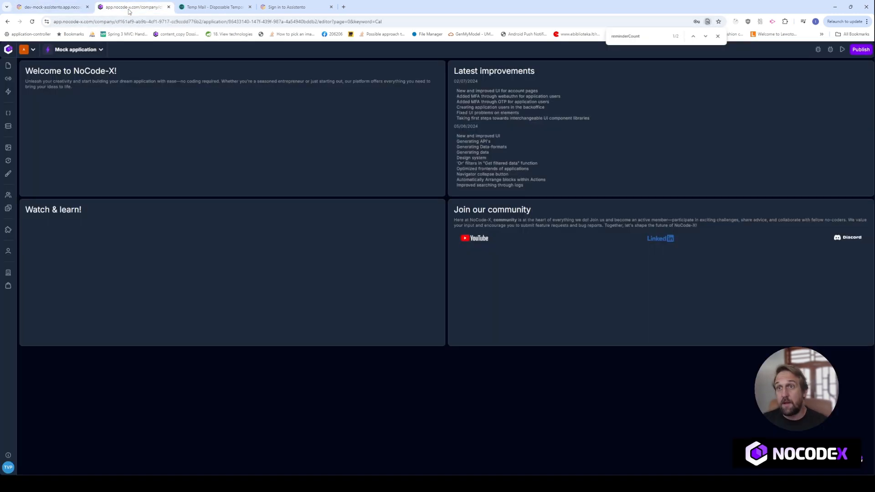
# Check the 'home' part of the live club app's page address.
pyautogui.click(132, 7)
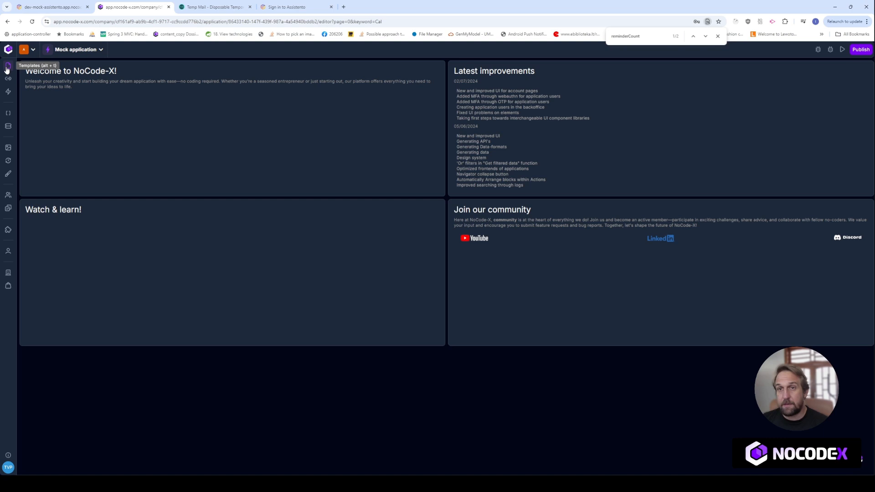
pyautogui.click(64, 7)
pyautogui.moveTo(154, 22); pyautogui.dragTo(140, 22)
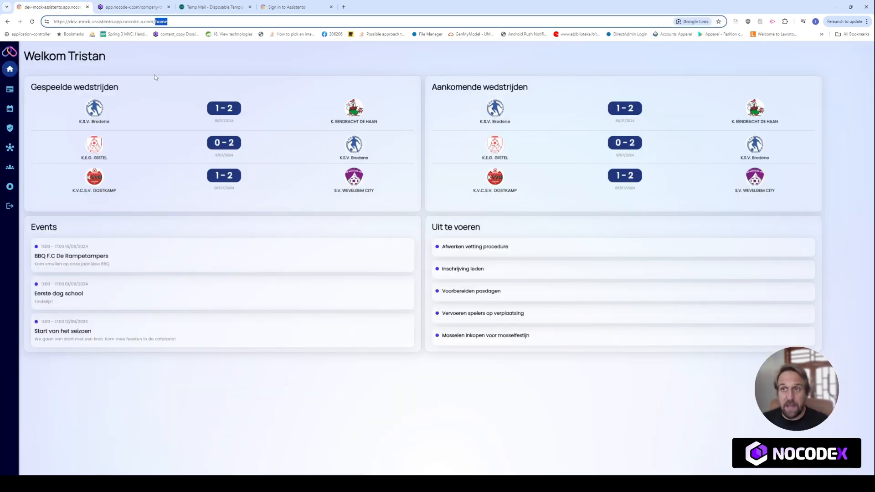
pyautogui.click(145, 10)
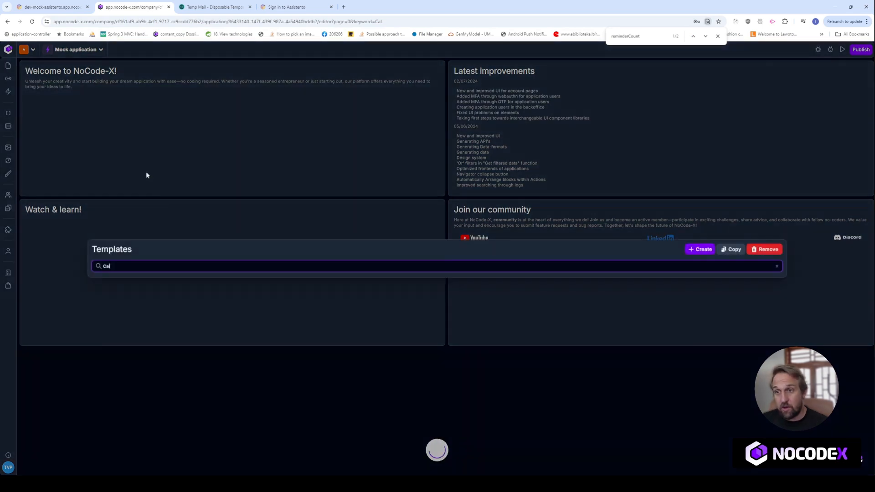
# Search the templates for 'Home' and open the Home template in the editor.
pyautogui.press('BackSpace')
pyautogui.press('BackSpace')
pyautogui.press('BackSpace')
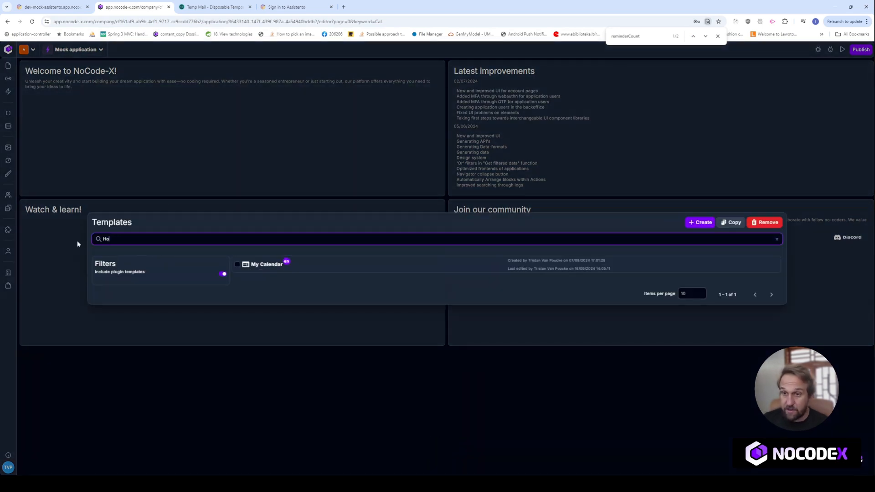
pyautogui.write('Home')
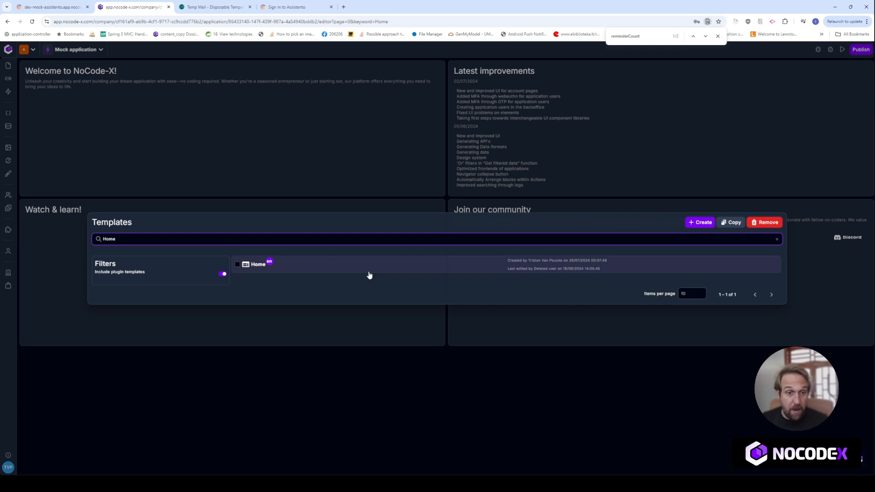
pyautogui.click(363, 271)
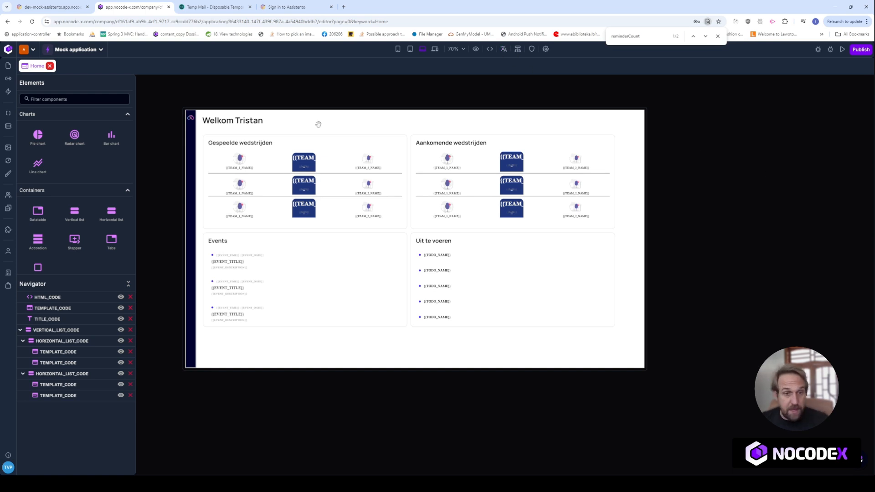
# Turn on Authentication required for the Home template, then go back to the live dashboard.
pyautogui.click(49, 3)
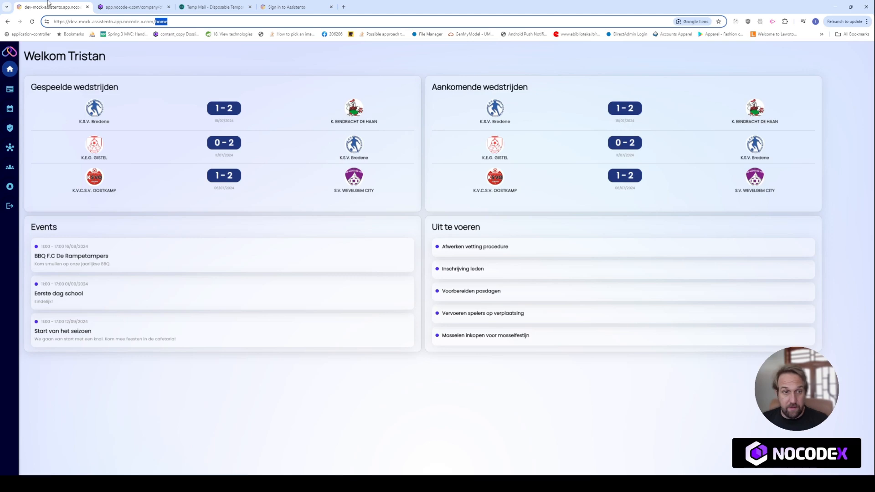
pyautogui.click(132, 7)
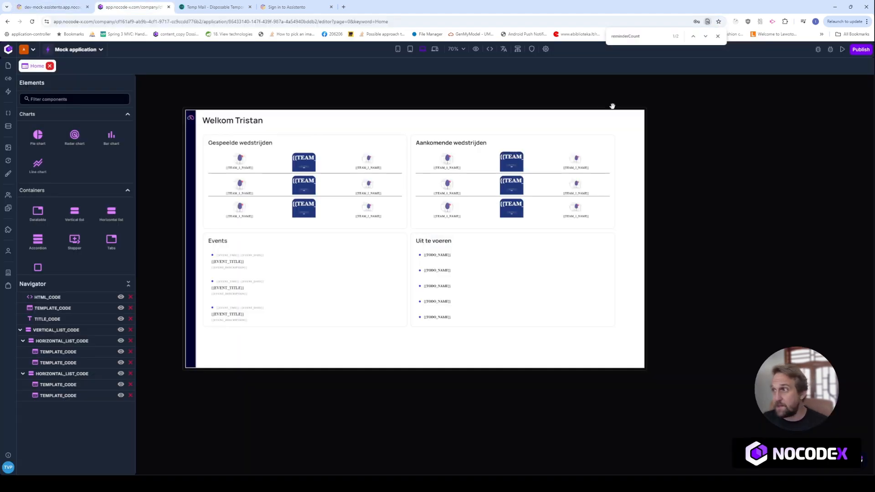
pyautogui.click(532, 51)
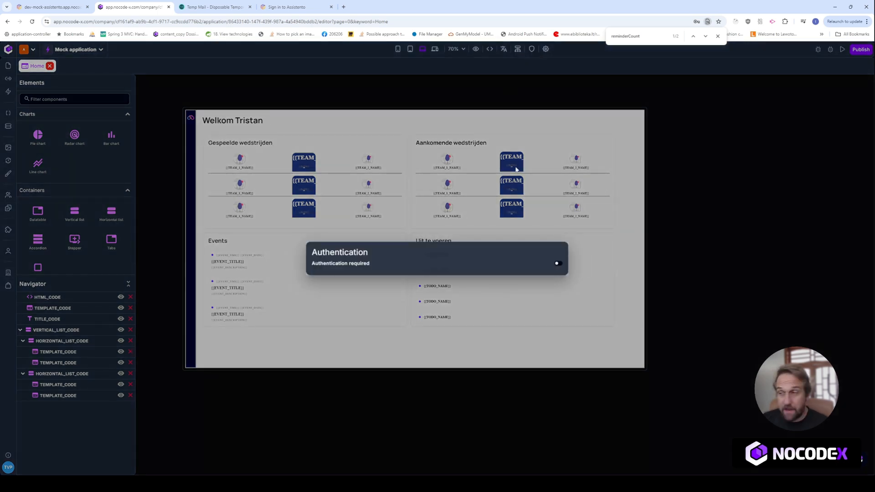
pyautogui.click(557, 264)
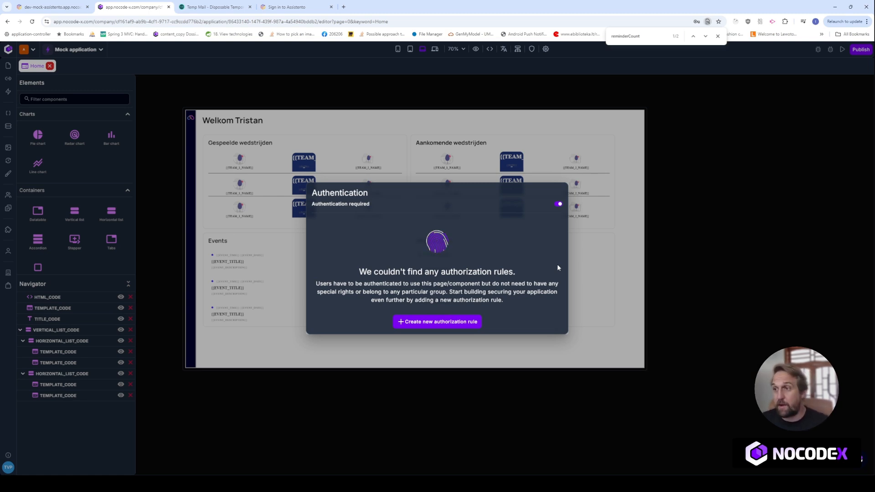
pyautogui.click(286, 89)
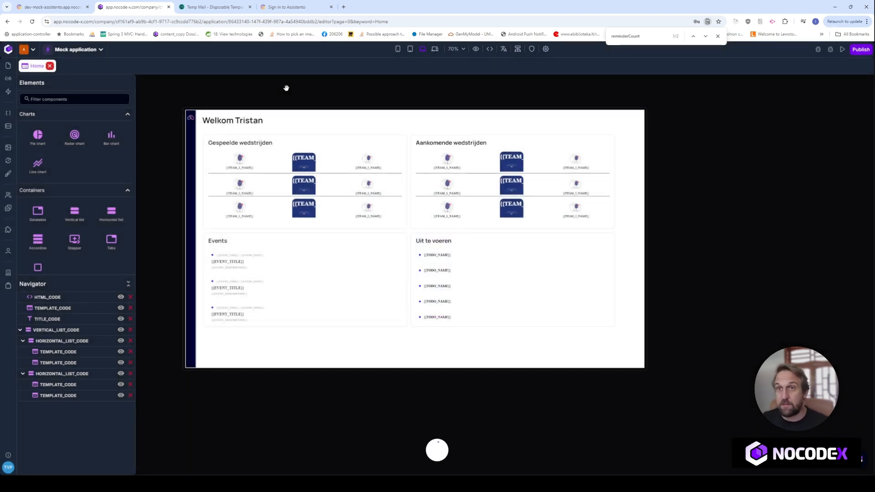
pyautogui.click(53, 6)
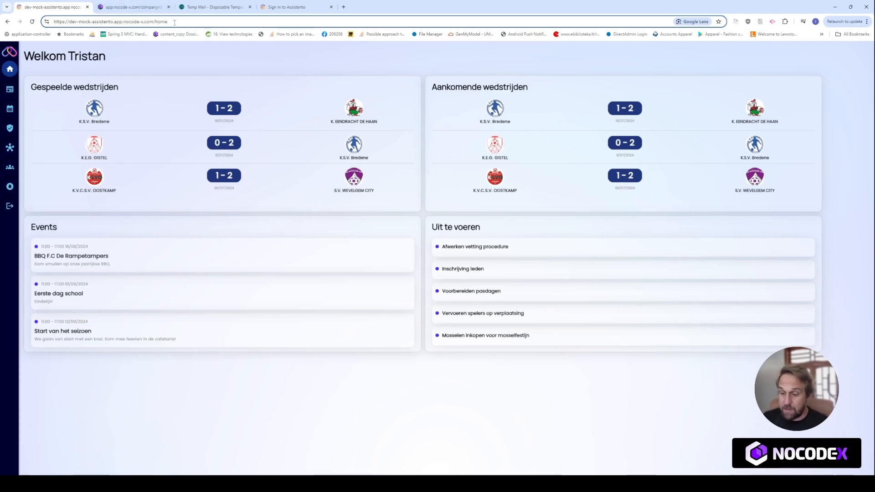
# Reload the dashboard to confirm it redirects to the NoCode-X sign-in, then return to Templates.
pyautogui.press('Return')
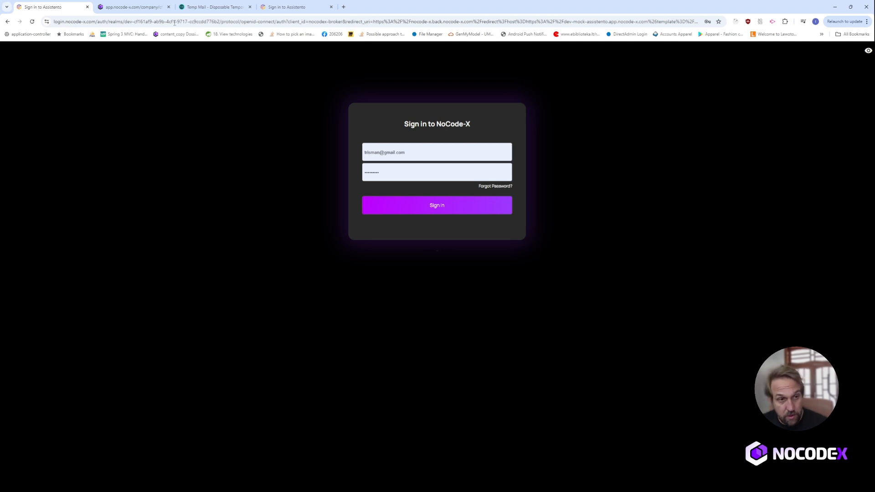
pyautogui.click(123, 5)
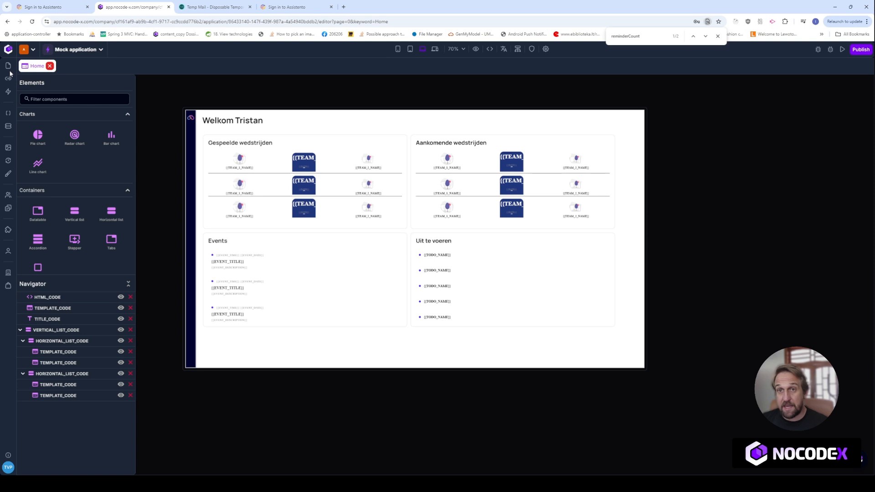
pyautogui.click(37, 65)
# Search templates for 'Cale', open My Calendar, and review its authentication setting.
pyautogui.moveTo(120, 240); pyautogui.dragTo(100, 237)
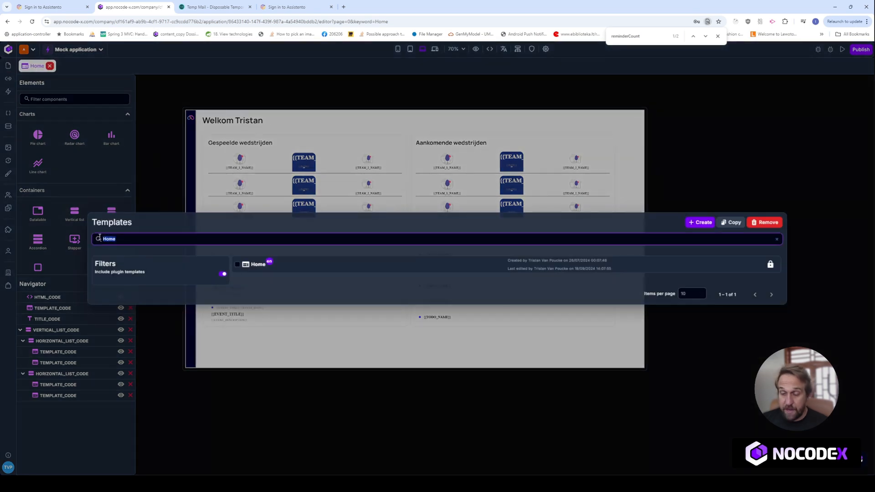
pyautogui.write('Cam')
pyautogui.press('BackSpace')
pyautogui.write('le')
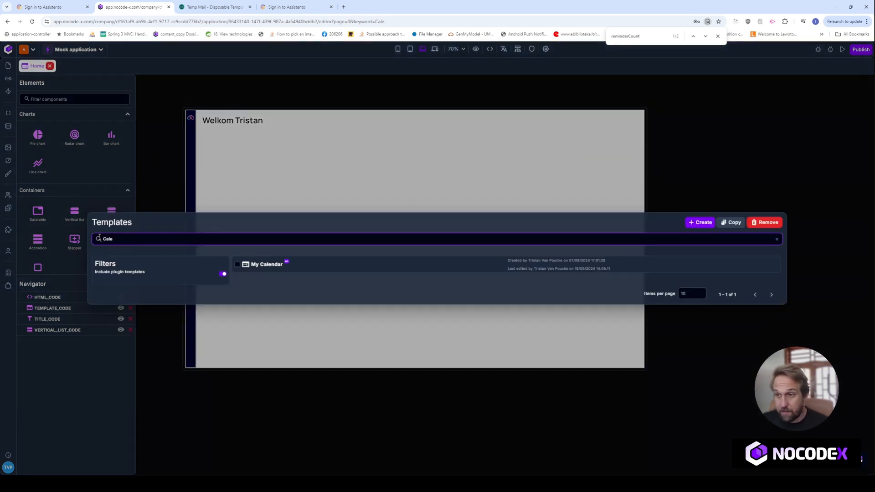
pyautogui.click(303, 266)
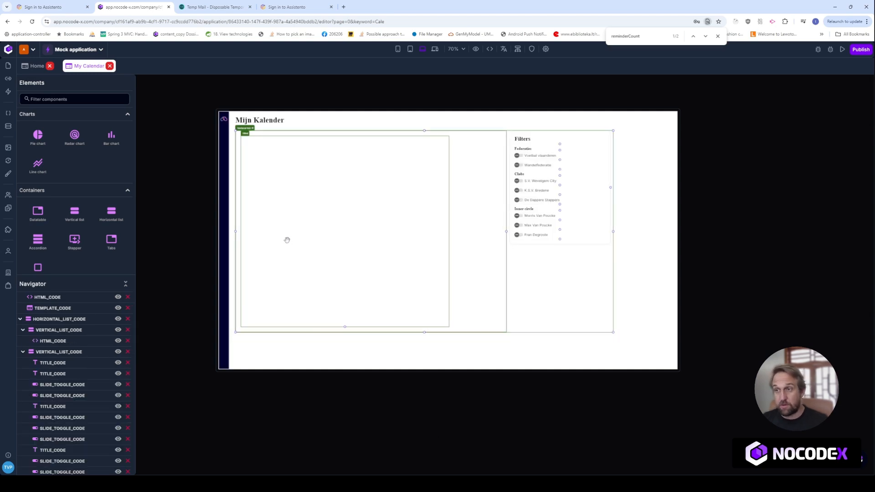
pyautogui.click(531, 51)
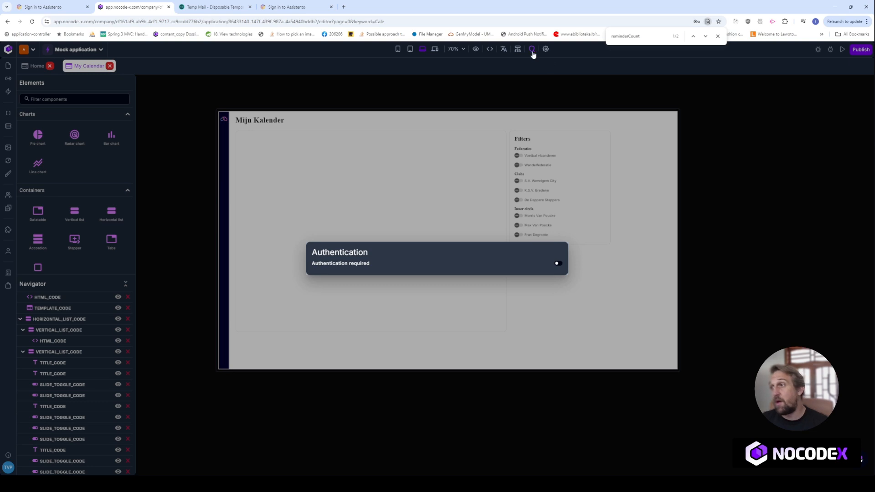
pyautogui.click(532, 50)
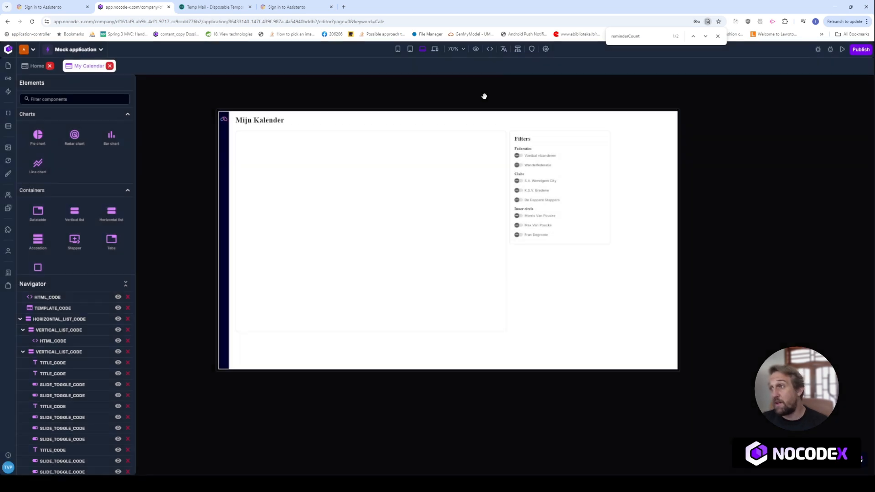
# Show the template hierarchy, with the main template branching into Home, My Calendar and other pages.
pyautogui.click(518, 49)
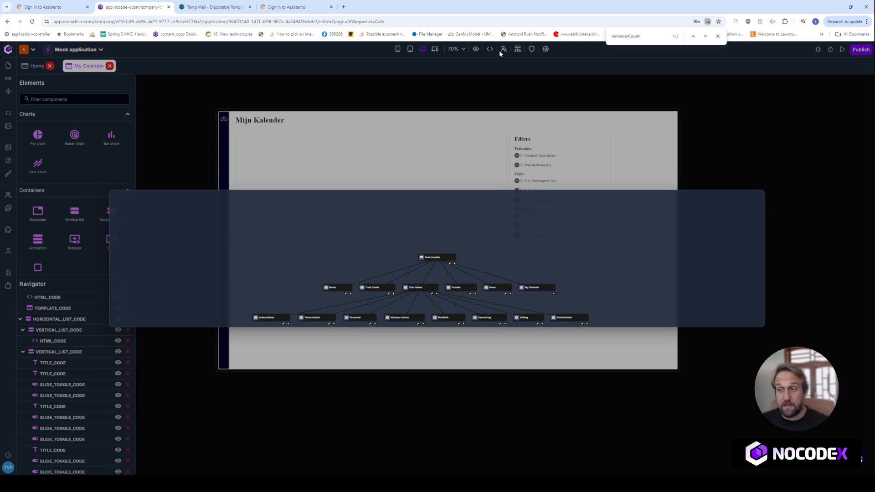
# Navigate the hierarchy tree and open the Root template in its own editor tab.
pyautogui.scroll(3, 550, 255)
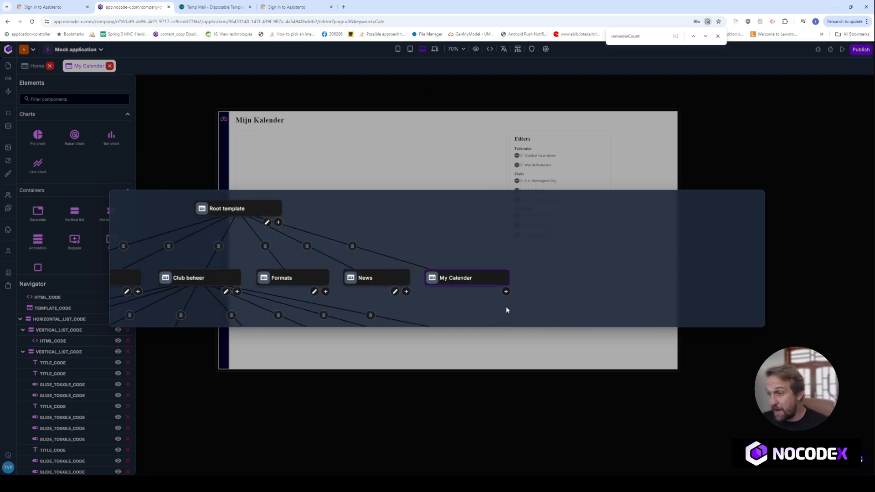
pyautogui.moveTo(420, 229); pyautogui.dragTo(532, 217)
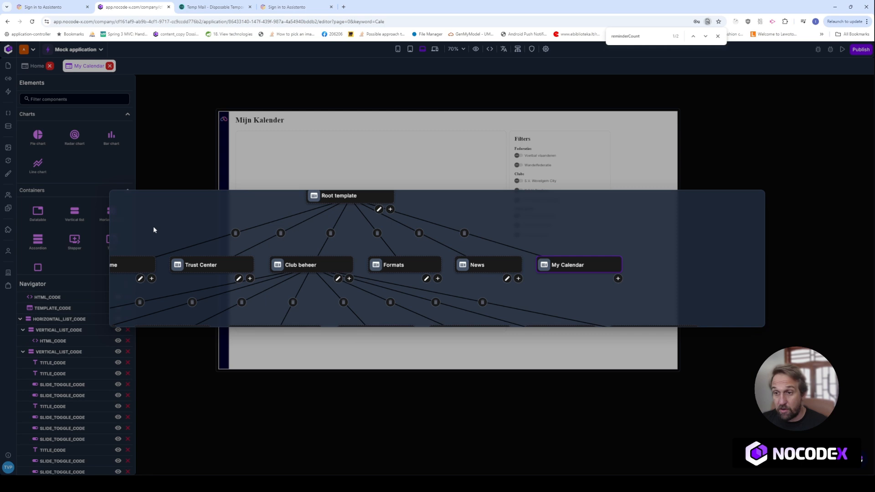
pyautogui.scroll(-5, 218, 264)
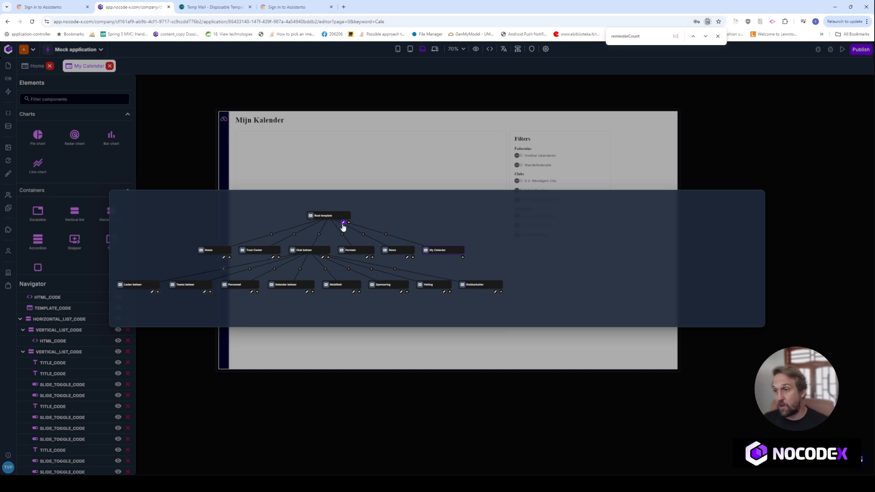
pyautogui.click(344, 223)
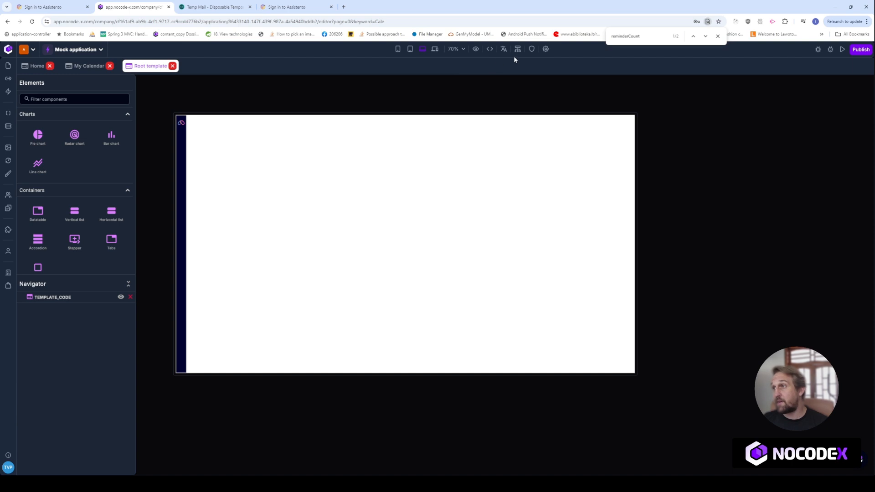
# Require authentication on the Root template, then show My Calendar's properties with the mijn-kalender path.
pyautogui.click(531, 49)
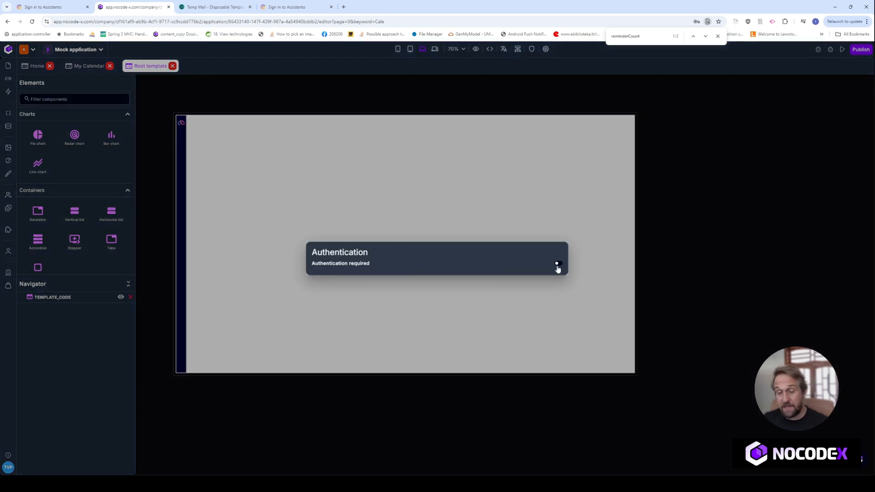
pyautogui.click(557, 264)
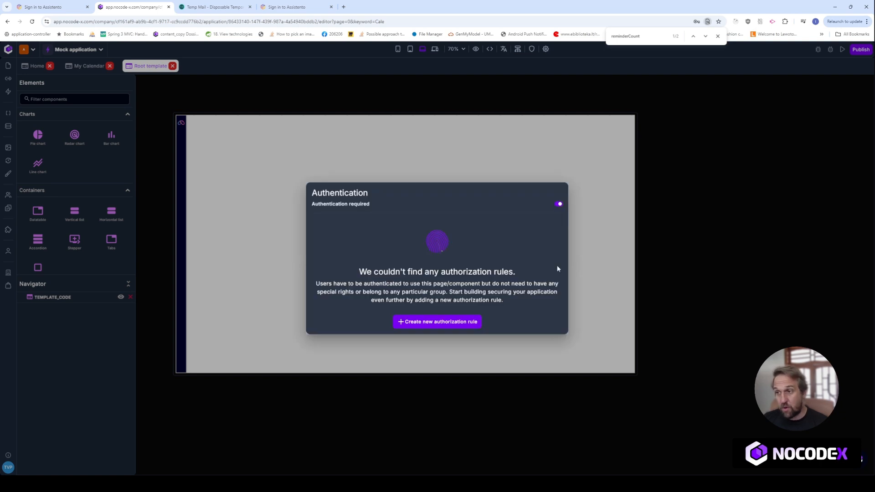
pyautogui.click(269, 94)
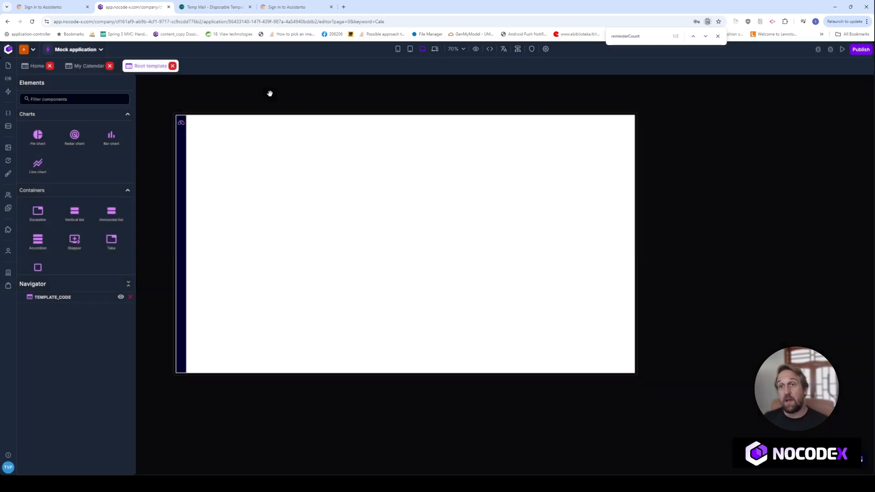
pyautogui.click(89, 69)
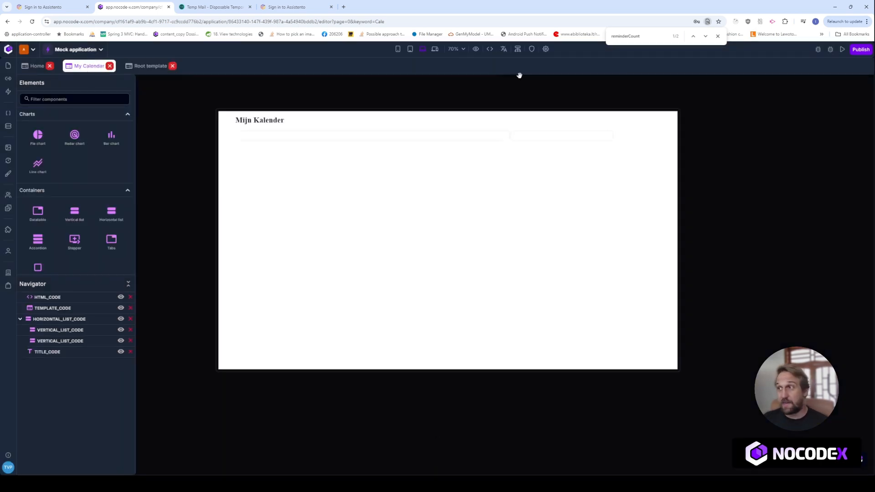
pyautogui.click(546, 48)
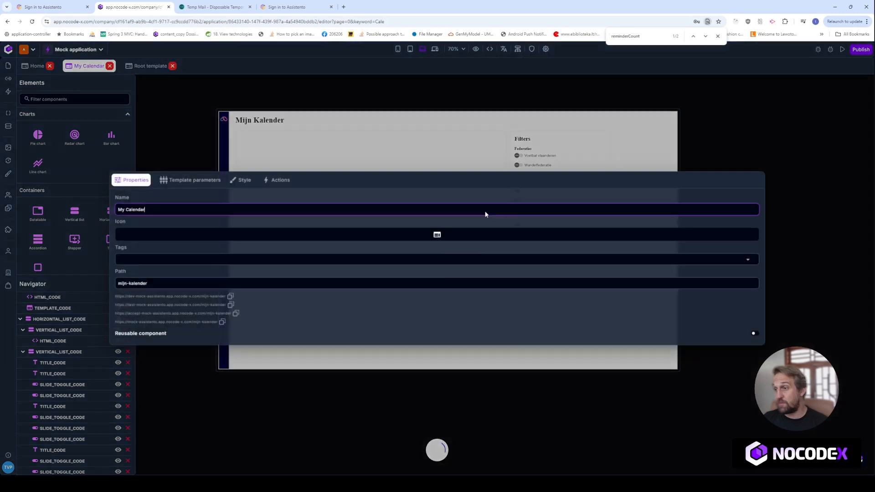
# Load the live mijn-kalender page URL in the app tab to reach the sign-in form.
pyautogui.click(273, 7)
pyautogui.click(261, 20)
pyautogui.write('https://dev-mock-assistento.app.nocode-x.com/mijn-kalender')
pyautogui.press('Return')
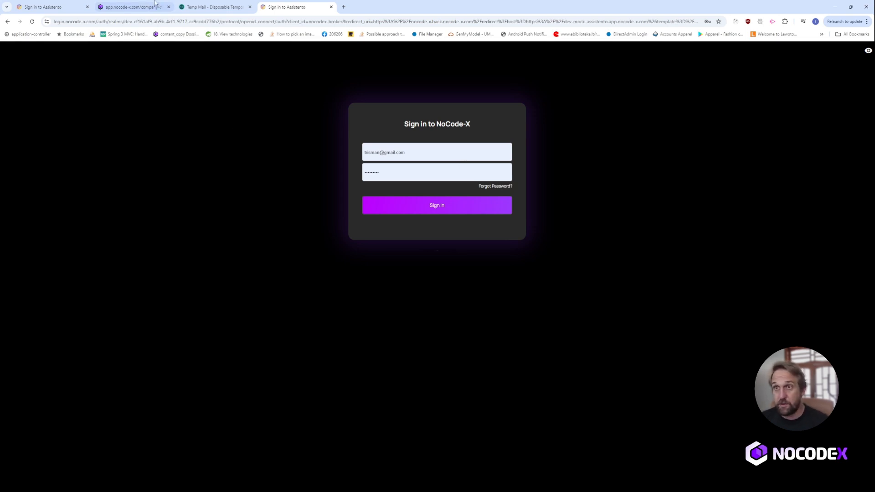
# Close the page properties and show the application's developer and user list.
pyautogui.click(137, 7)
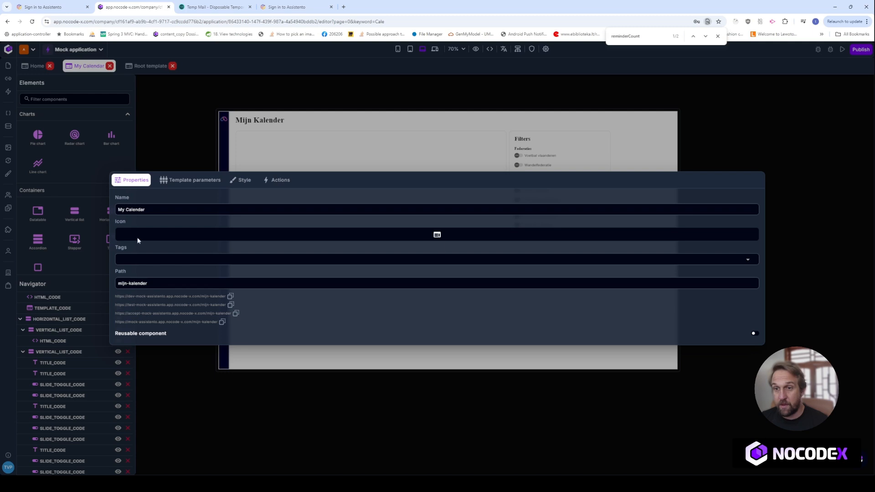
pyautogui.click(171, 377)
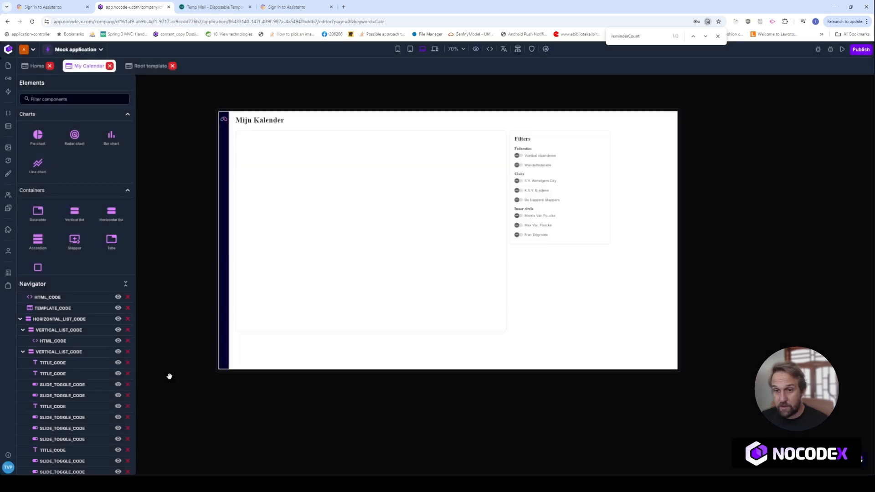
pyautogui.click(9, 256)
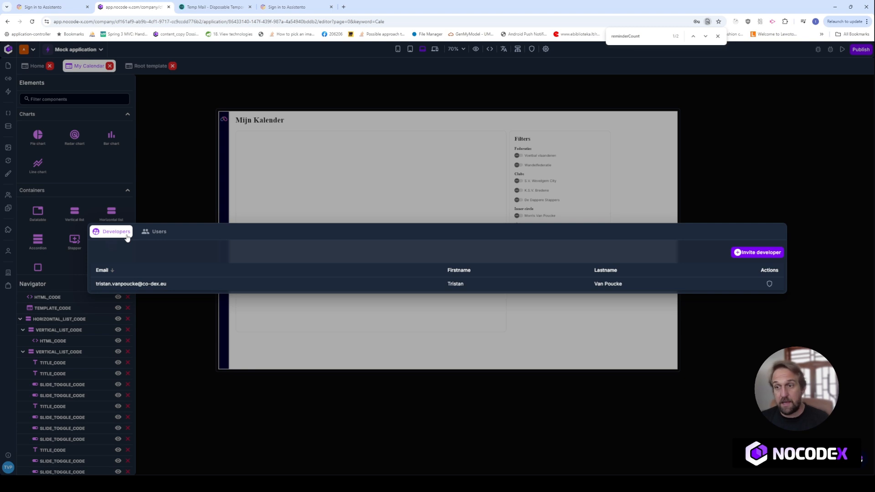
# Show the Development environment's app users on the Users tab, currently 0 of 0.
pyautogui.click(154, 232)
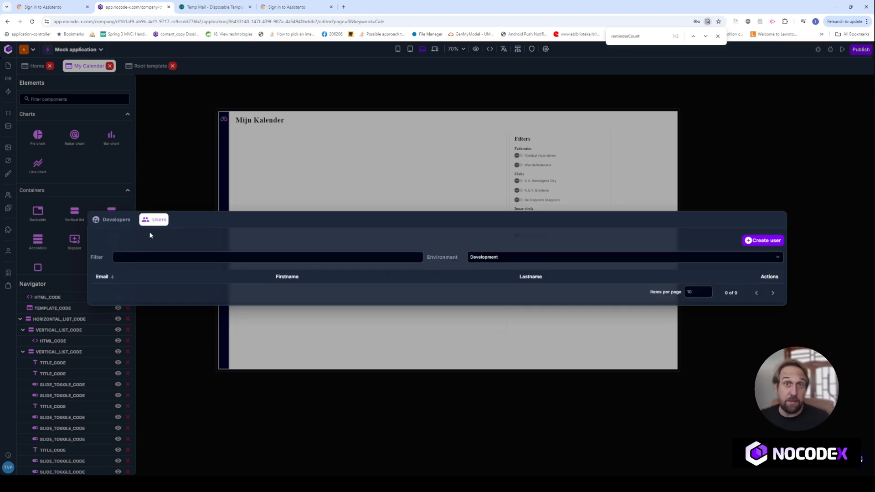
pyautogui.click(535, 259)
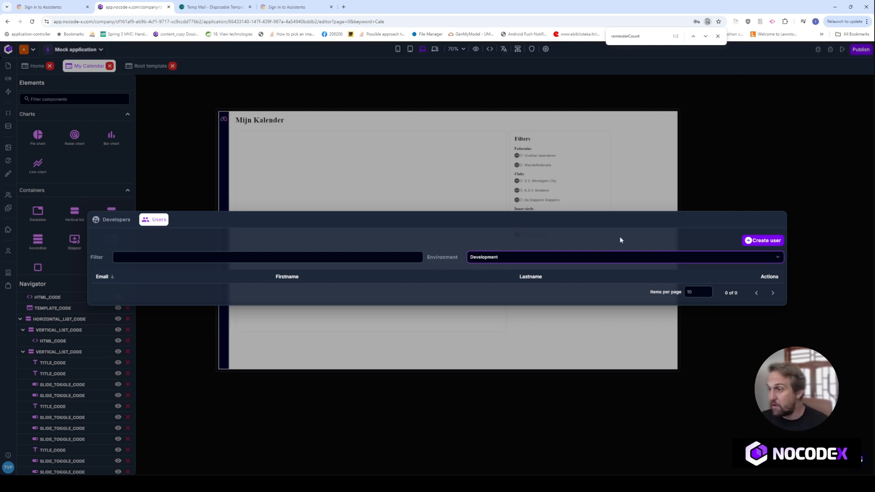
# Start a new user, then discard the Temp Mail address and copy the freshly generated one.
pyautogui.click(760, 243)
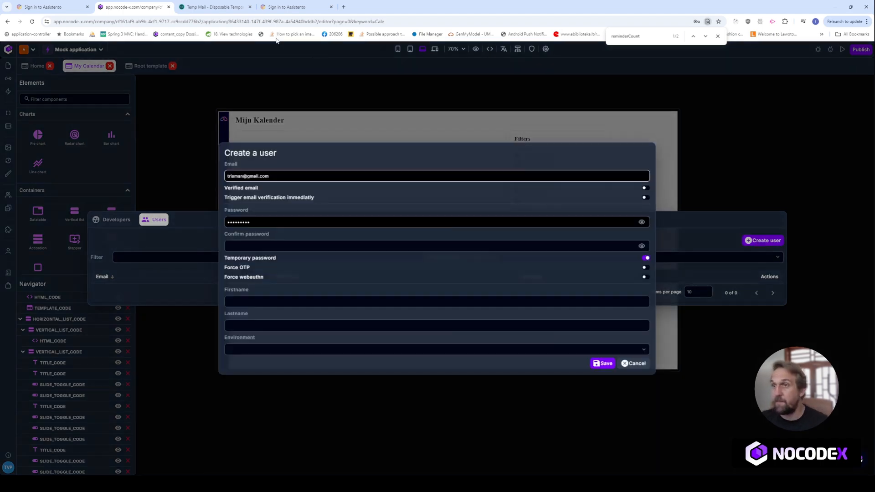
pyautogui.click(208, 6)
pyautogui.scroll(2, 505, 193)
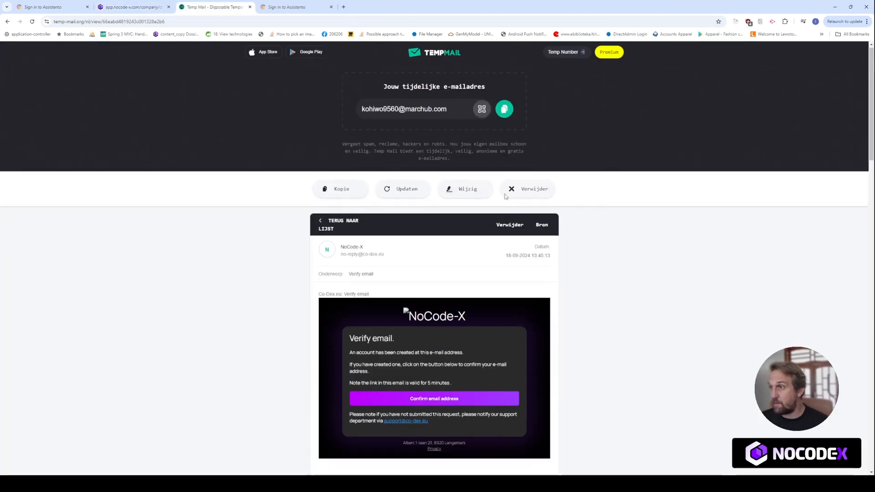
pyautogui.click(504, 111)
pyautogui.click(523, 192)
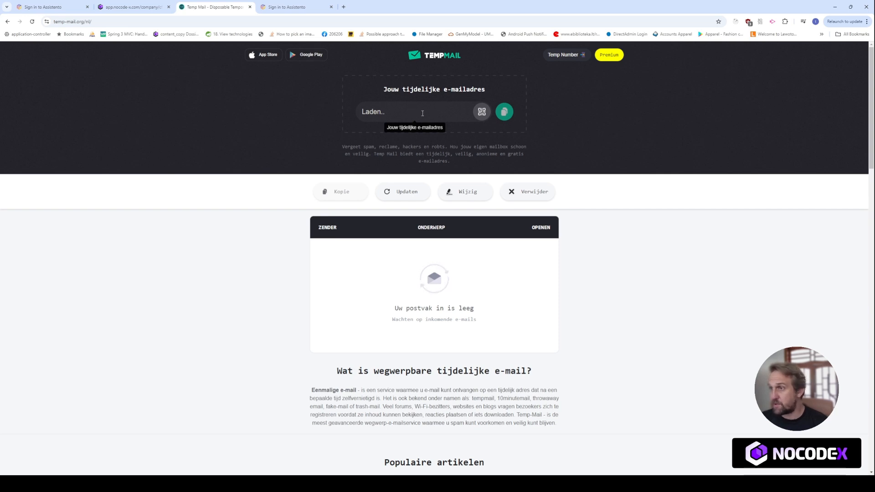
pyautogui.click(503, 111)
# Paste the disposable address into the new user's Email field and check the password field.
pyautogui.click(132, 7)
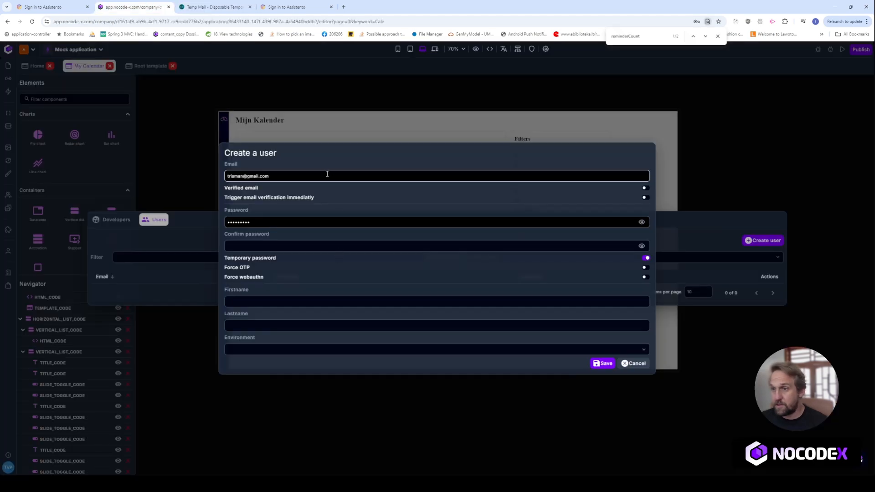
pyautogui.hotkey('ctrl', 'a')
pyautogui.hotkey('ctrl', 'v')
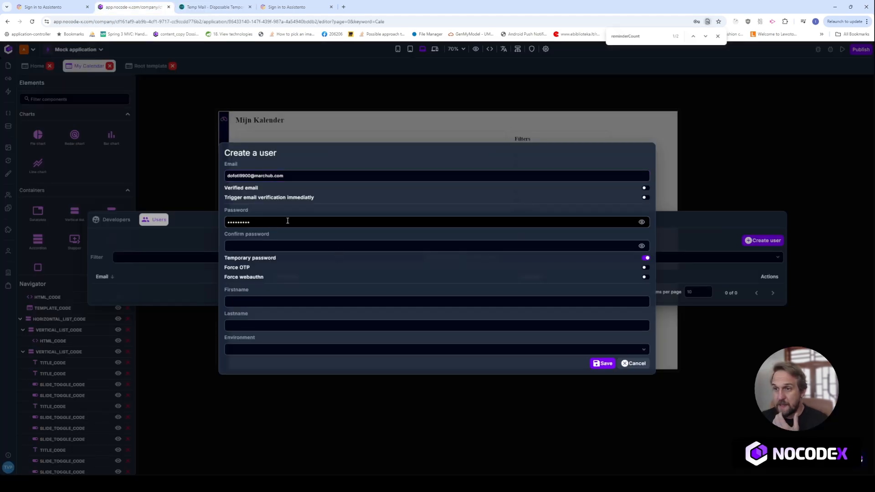
pyautogui.click(286, 220)
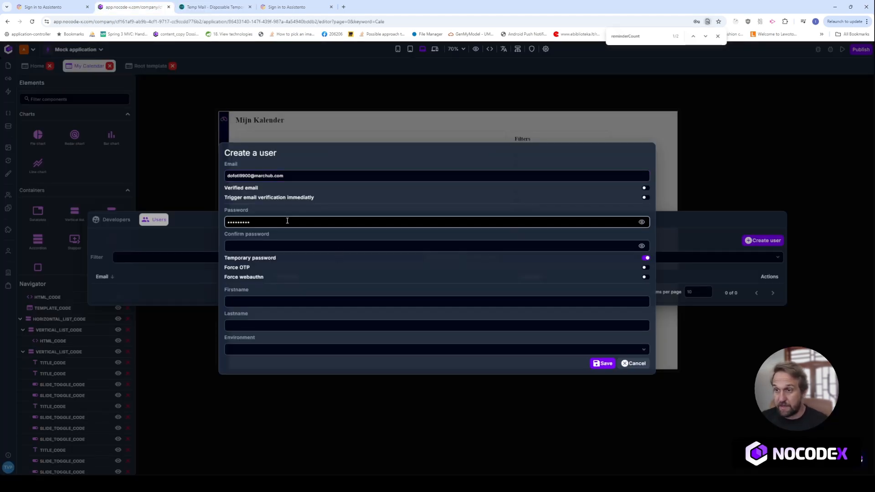
pyautogui.moveTo(287, 221); pyautogui.dragTo(240, 222)
pyautogui.click(363, 156)
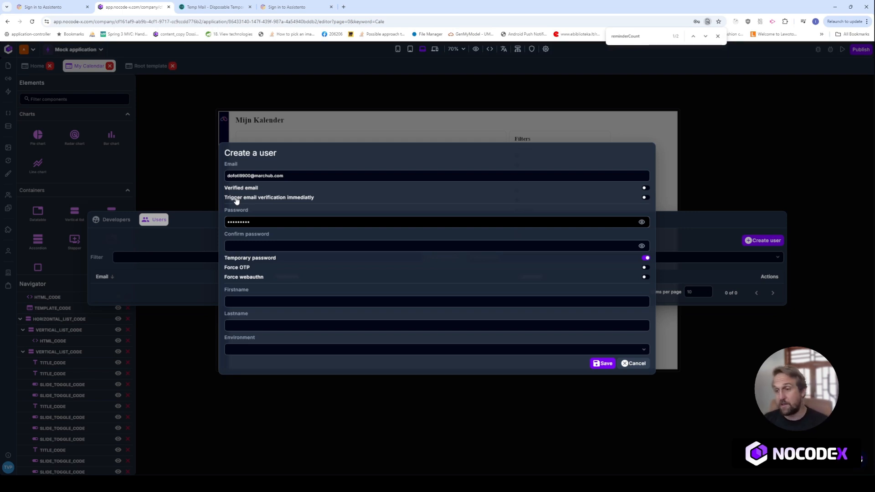
# Replace the password with a new one and retype it in Confirm password.
pyautogui.doubleClick(246, 222)
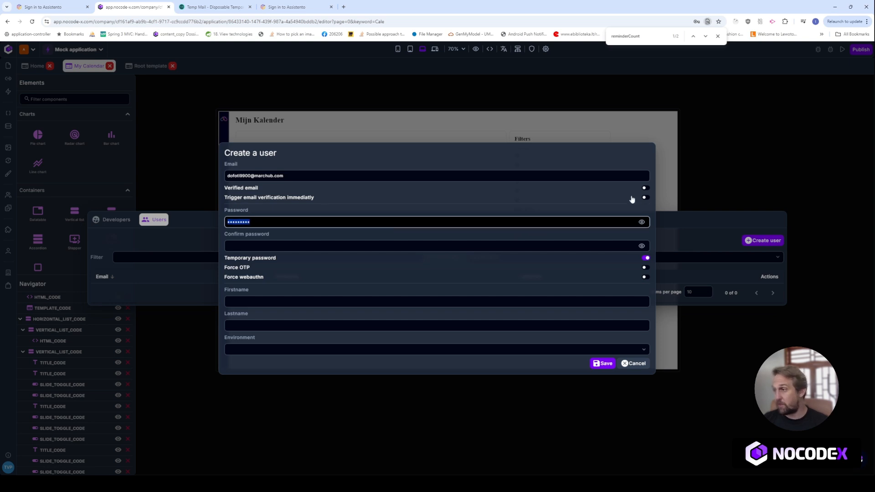
pyautogui.write('••••••')
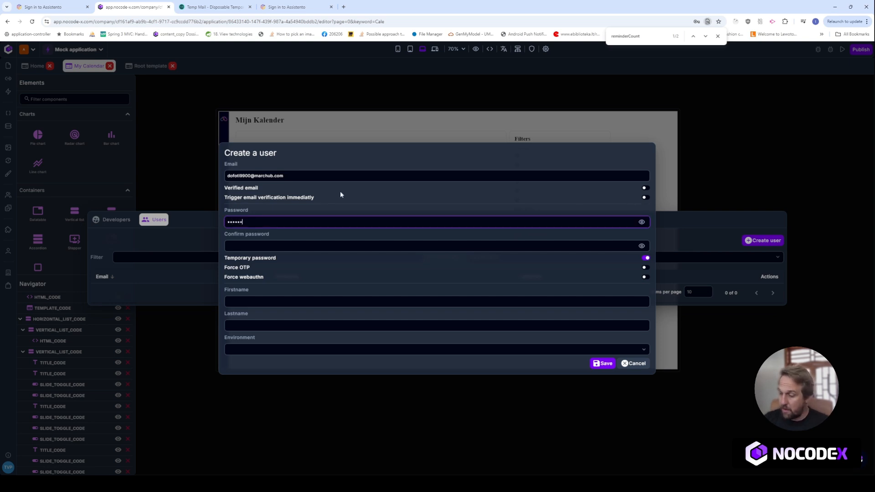
pyautogui.write('•••')
pyautogui.press('Tab')
pyautogui.write('••••••')
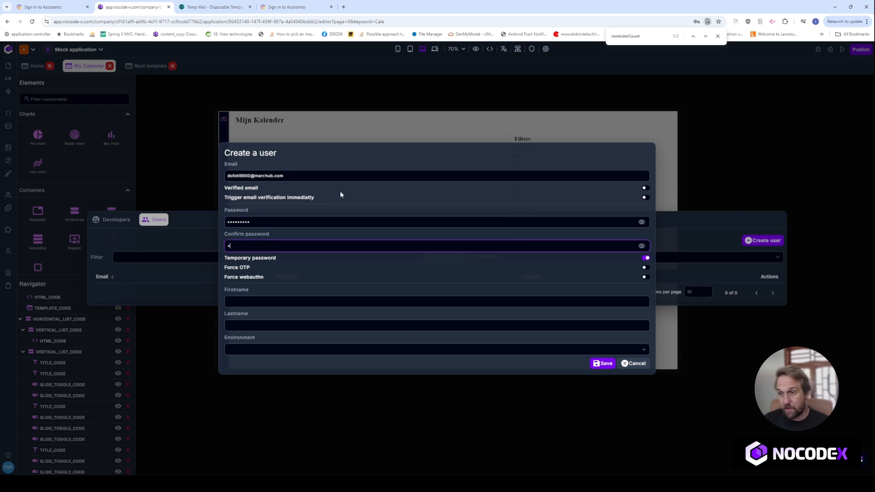
pyautogui.write('•••')
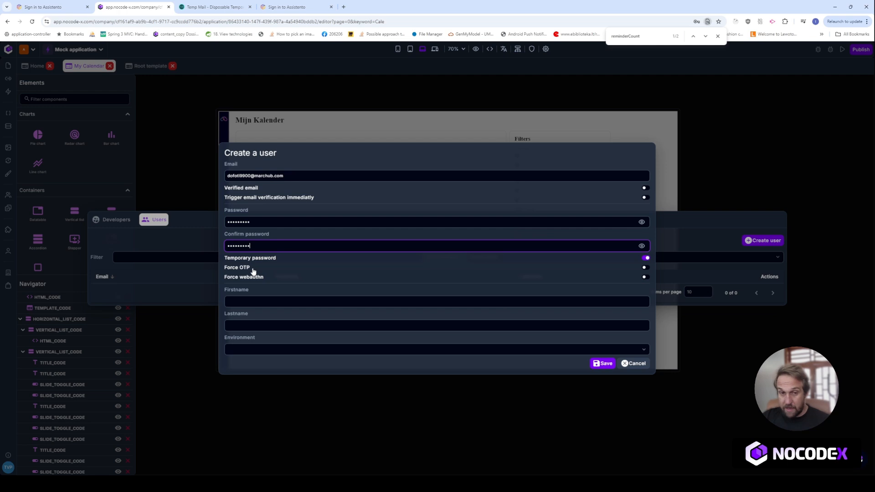
# Fill in the new user's first name and last name.
pyautogui.click(266, 307)
pyautogui.press('Tab')
pyautogui.write('n')
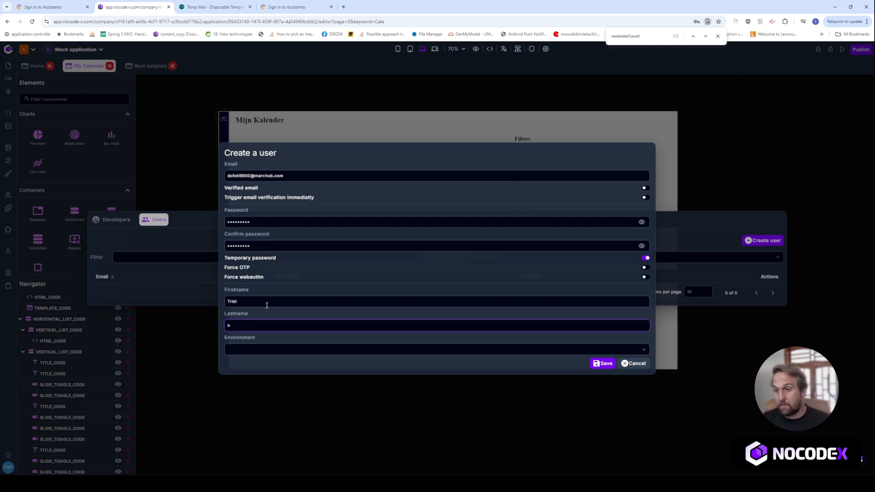
pyautogui.click(266, 305)
pyautogui.write('an')
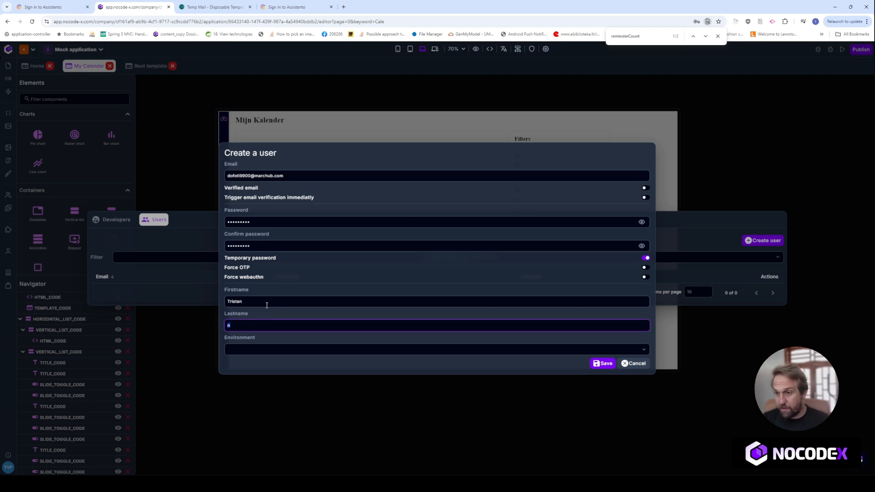
# Assign the user to the Development environment and save, listing them as 1 of 1.
pyautogui.press('Tab')
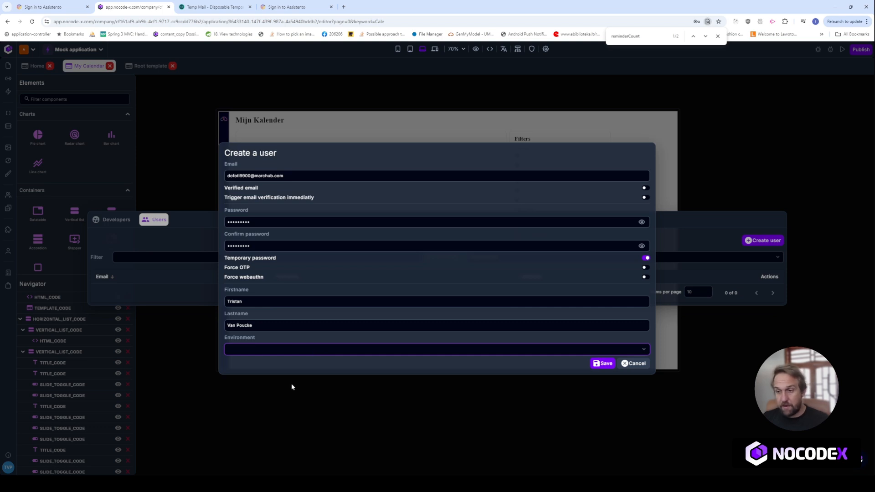
pyautogui.click(290, 357)
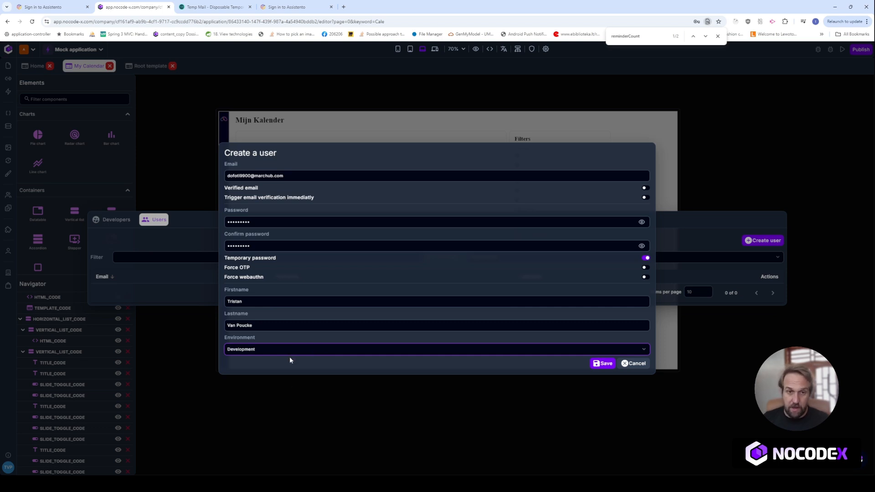
pyautogui.click(598, 367)
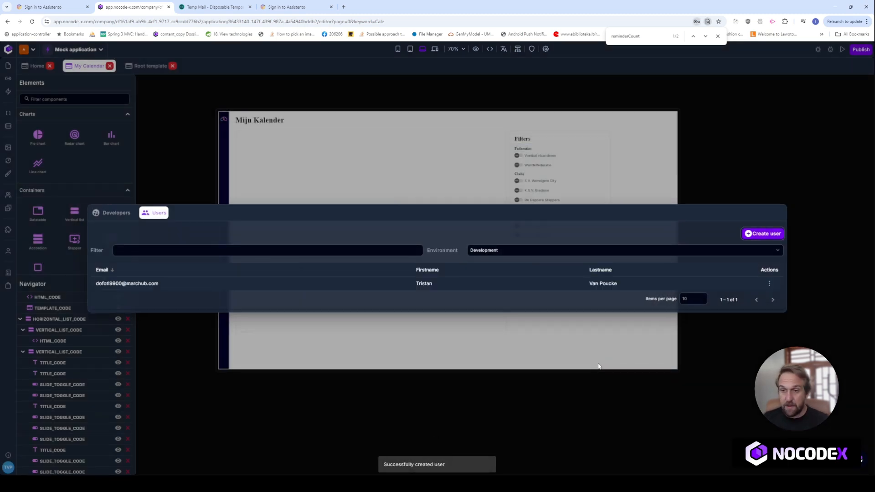
# Copy the new user's e-mail from the Users table into the live app's sign-in e-mail field.
pyautogui.moveTo(159, 284); pyautogui.dragTo(97, 287)
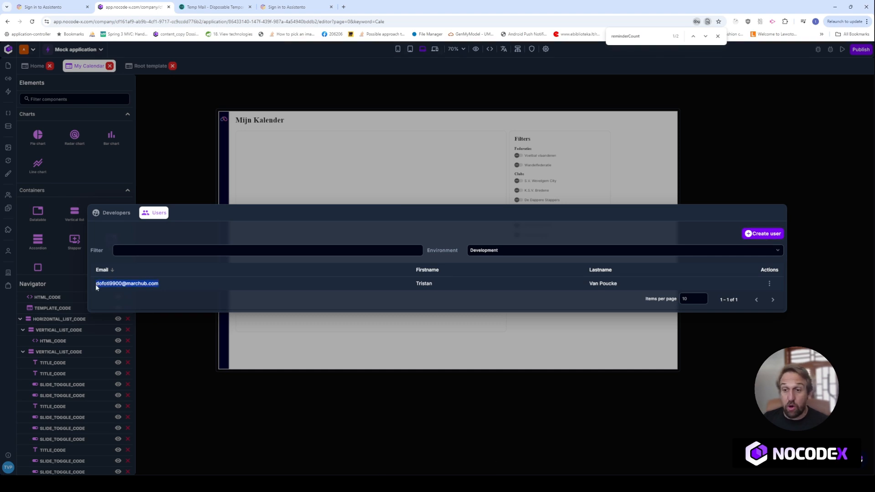
pyautogui.click(291, 6)
pyautogui.click(454, 151)
pyautogui.hotkey('ctrl', 'a')
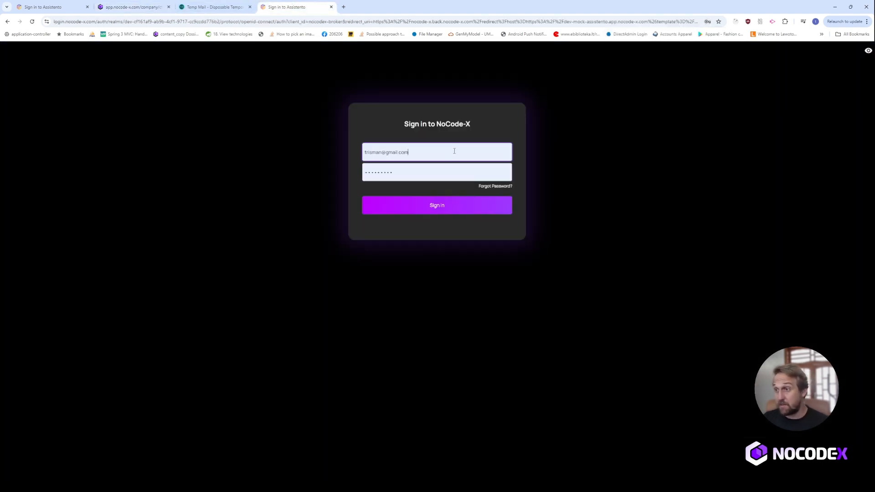
pyautogui.hotkey('ctrl', 'v')
# Replace the saved password with the user's temporary password and sign in.
pyautogui.click(377, 176)
pyautogui.hotkey('ctrl', 'a')
pyautogui.press('BackSpace')
pyautogui.write('•••••')
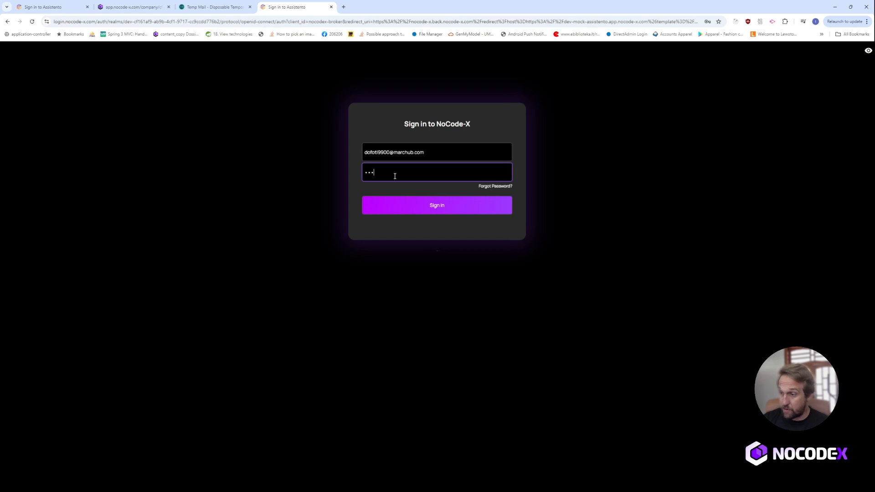
pyautogui.write('••••')
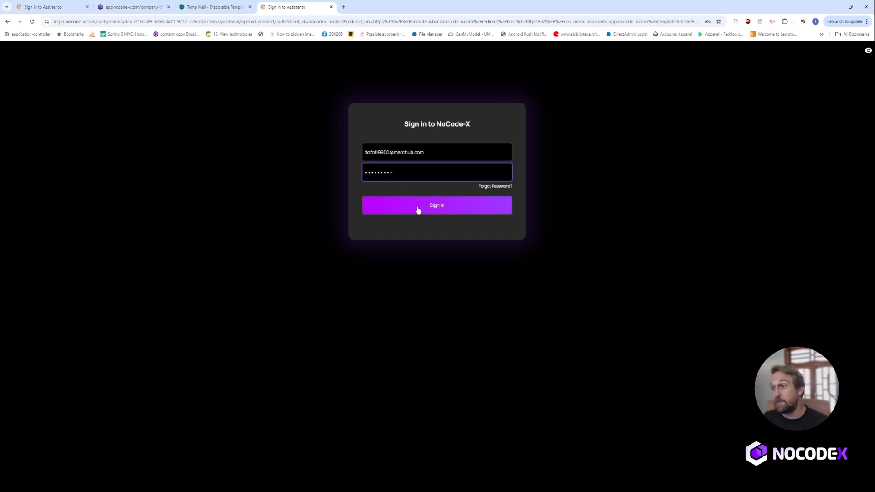
pyautogui.click(427, 208)
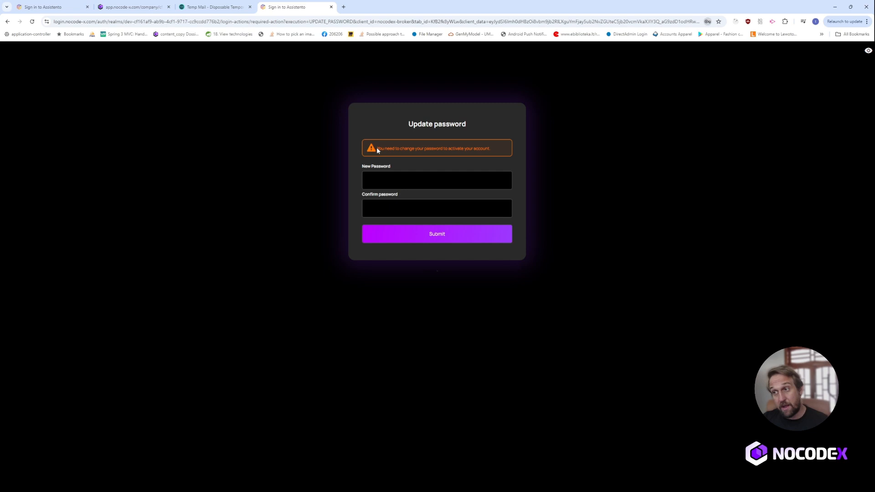
# Enter and submit a new account password, reaching the Email verification page.
pyautogui.click(392, 184)
pyautogui.write('•••')
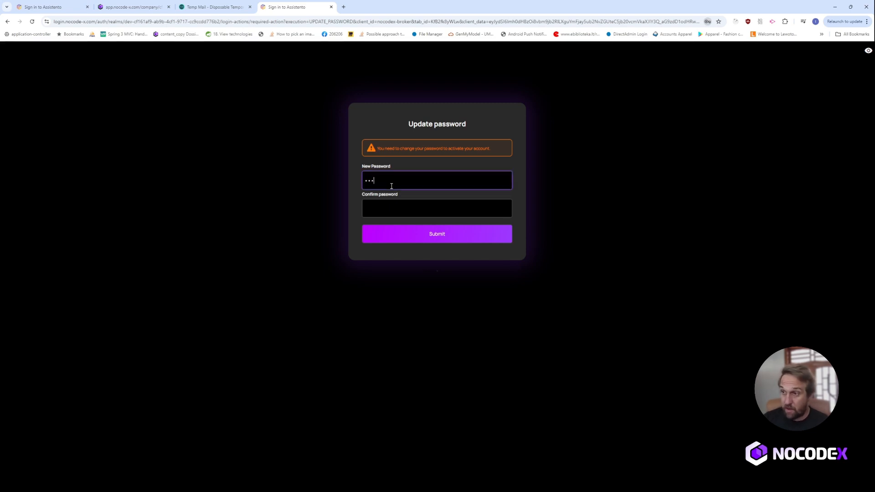
pyautogui.write('•••••••••')
pyautogui.press('Tab')
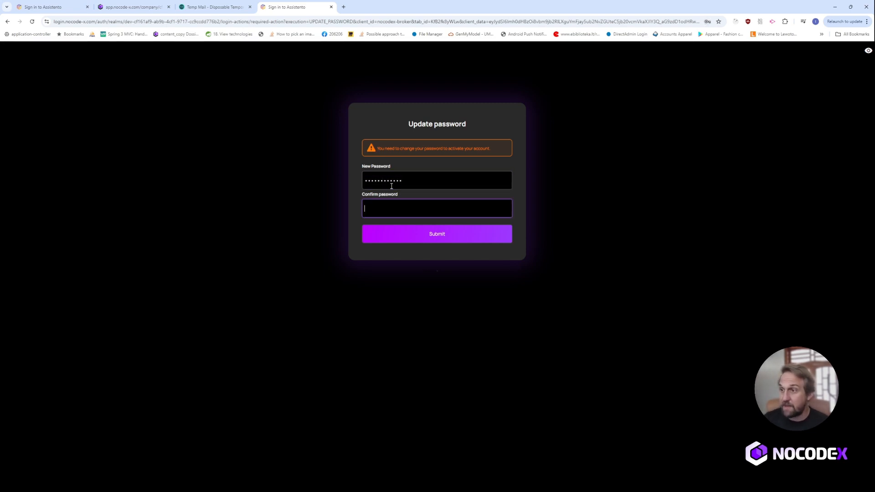
pyautogui.write('••••••••••••')
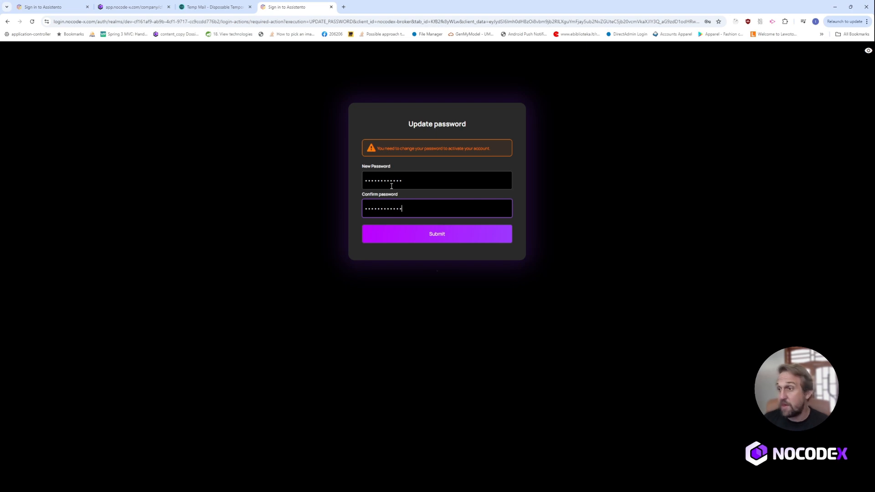
pyautogui.click(424, 234)
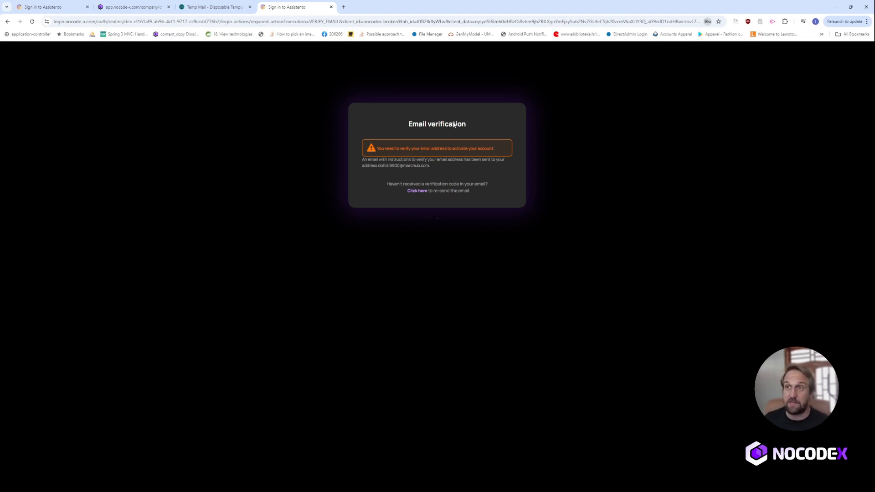
# Open the NoCode-X 'Verify email' message in Temp Mail and confirm the e-mail address.
pyautogui.click(240, 5)
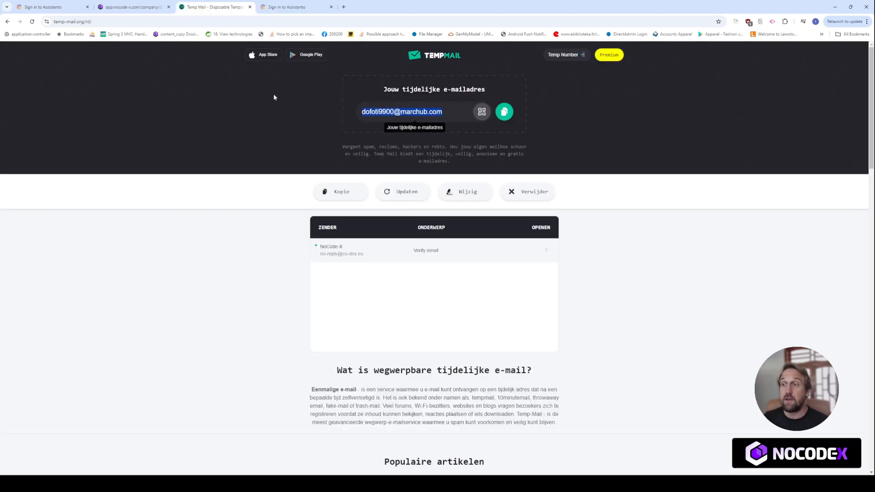
pyautogui.click(446, 253)
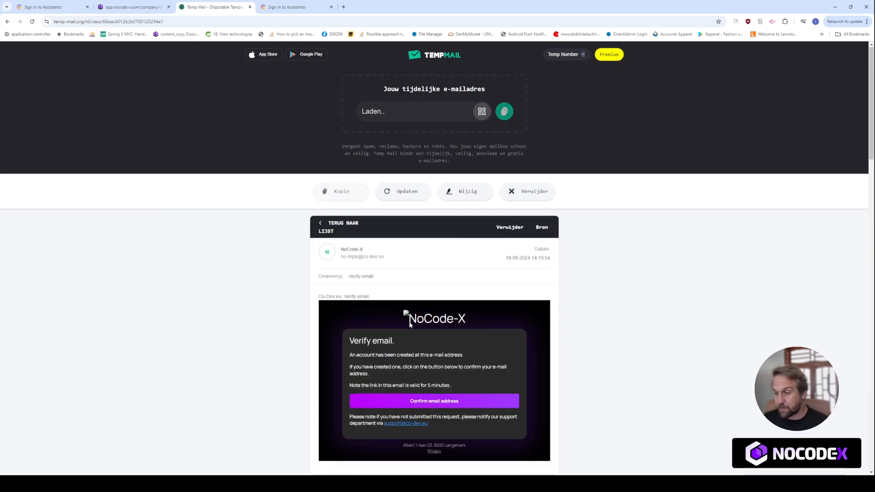
pyautogui.scroll(-1, 456, 347)
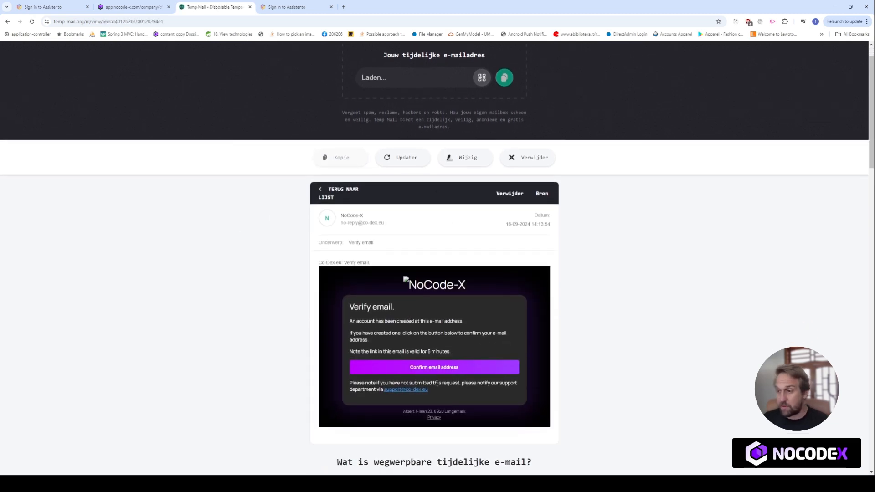
pyautogui.click(414, 369)
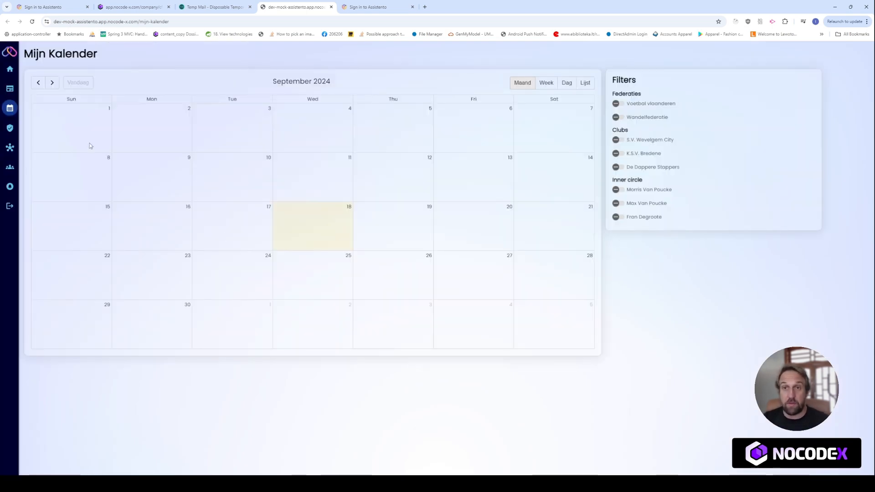
# Visit the Assistento home dashboard, log out to the NoCode-X sign-in page, and return to the editor.
pyautogui.click(11, 70)
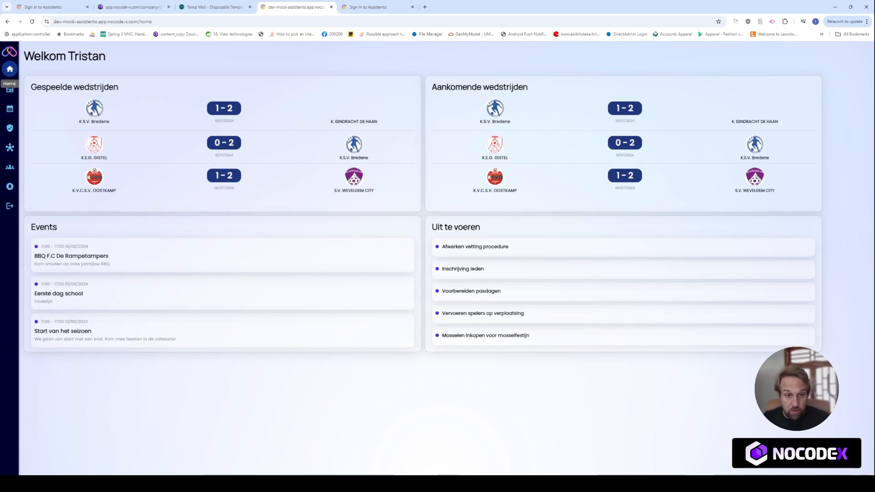
pyautogui.click(10, 206)
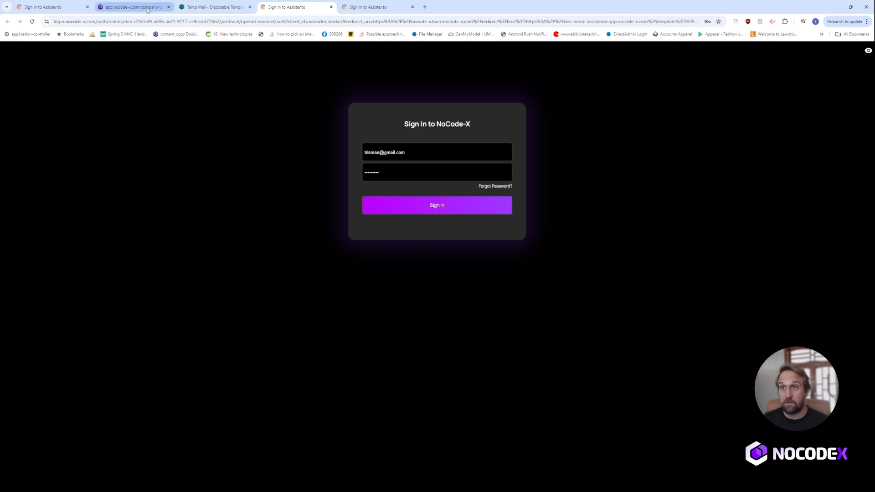
pyautogui.click(137, 8)
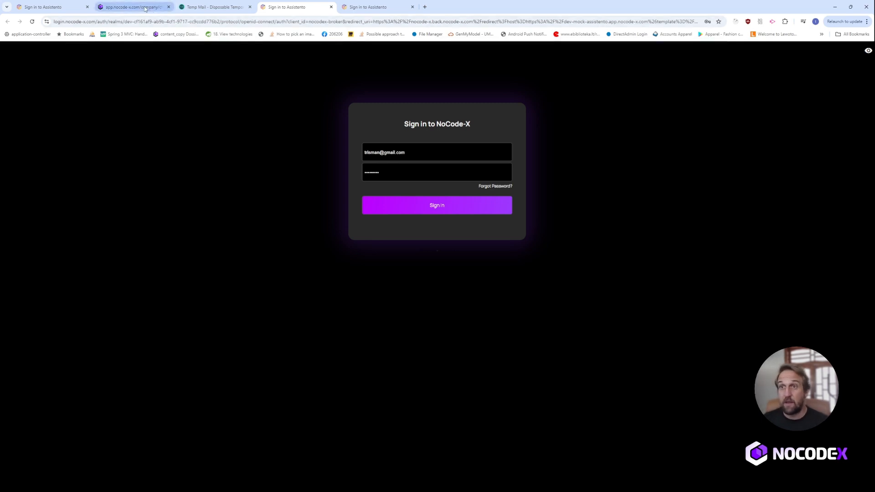
# Find the Logout action by searching 'Logo' and inspect its Logout node's redirect arguments.
pyautogui.click(172, 165)
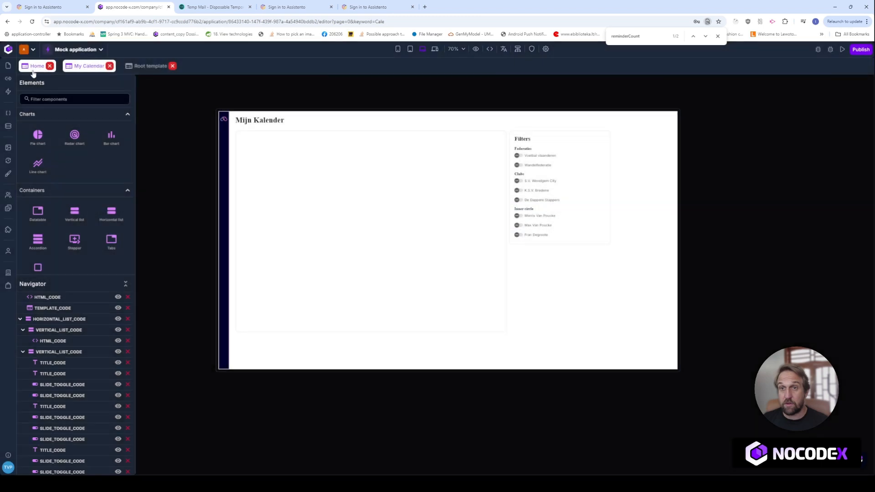
pyautogui.click(7, 91)
pyautogui.write('Logo')
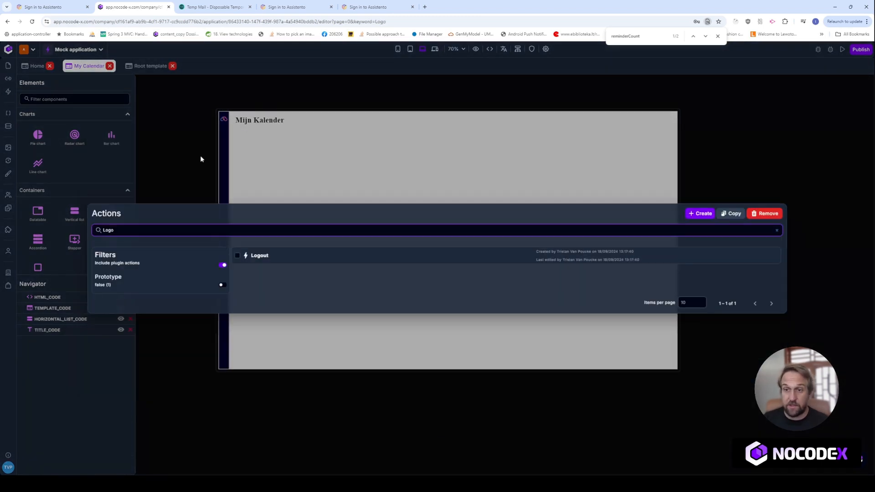
pyautogui.click(268, 263)
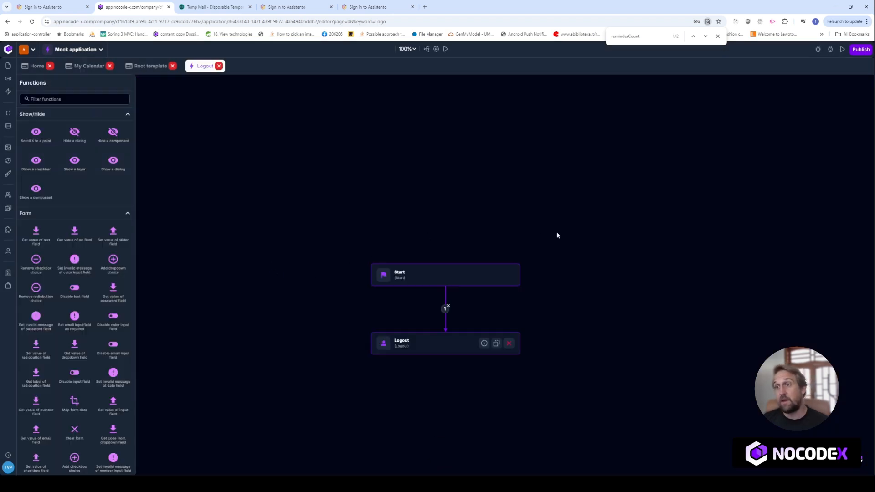
pyautogui.click(415, 300)
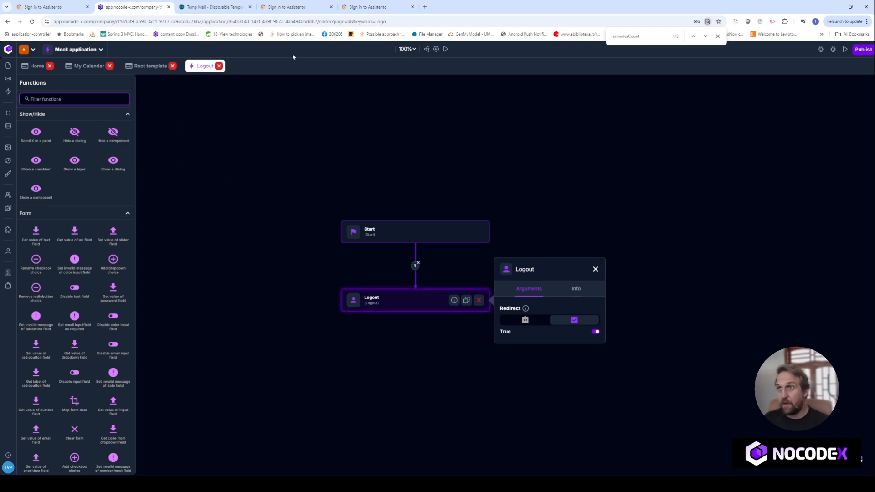
pyautogui.click(321, 7)
pyautogui.click(369, 7)
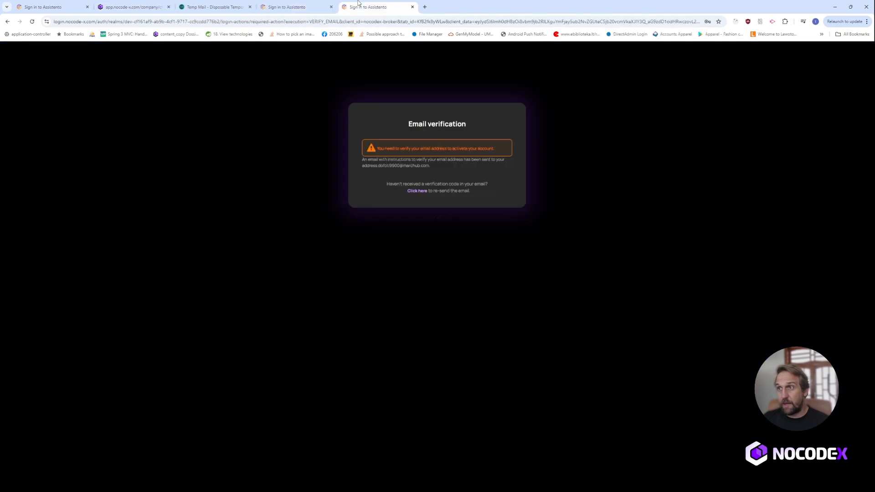
pyautogui.click(297, 7)
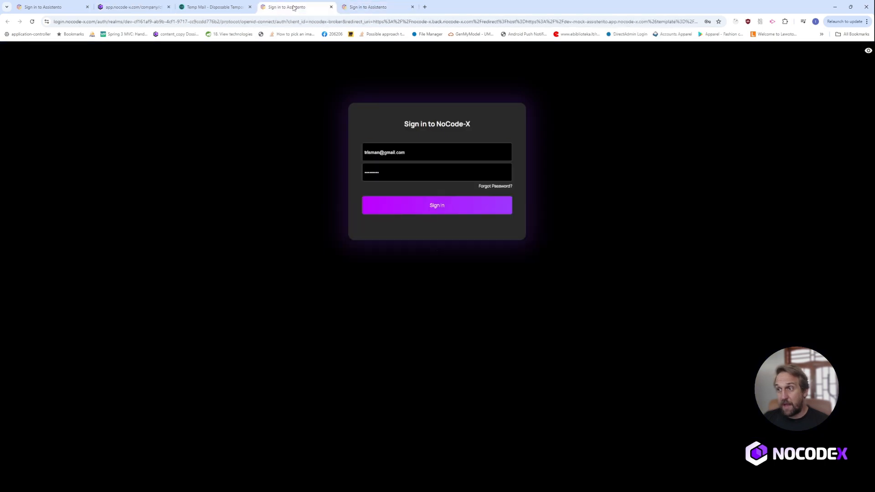
pyautogui.click(168, 22)
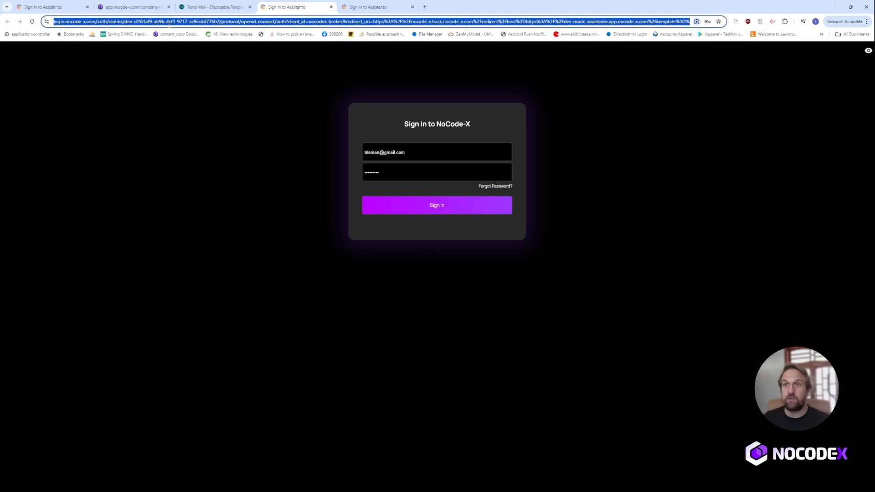
pyautogui.click(132, 6)
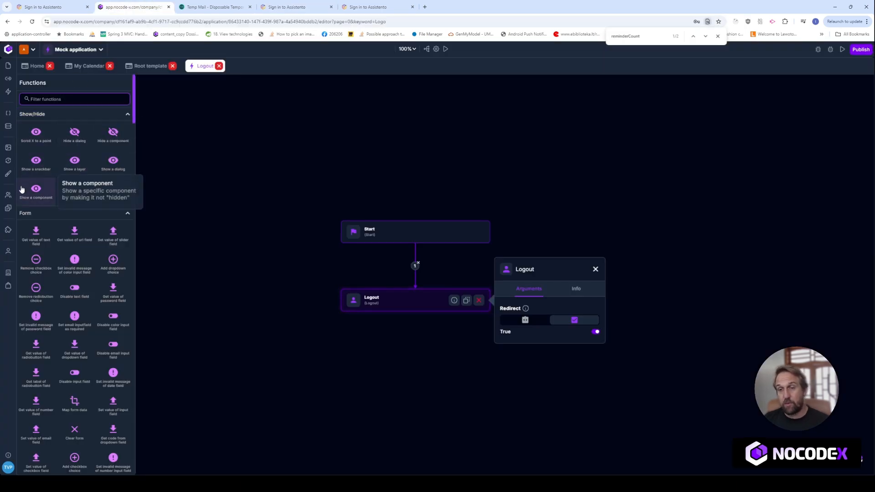
# Search the Hub for 'login' and install Vanilla login page version 0.0.32.
pyautogui.click(7, 286)
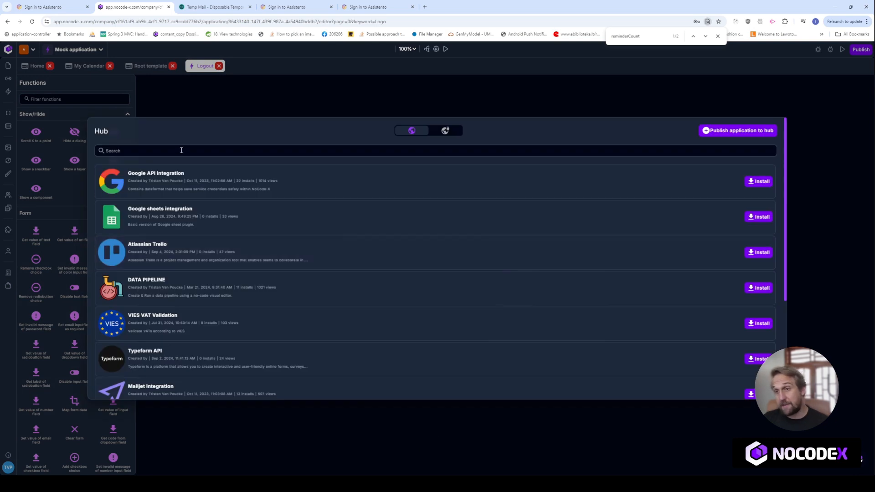
pyautogui.click(181, 150)
pyautogui.write('login')
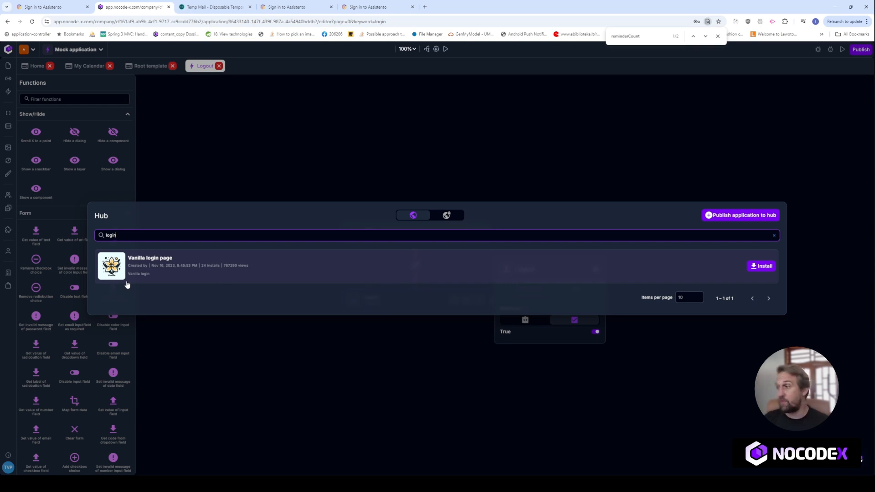
pyautogui.click(761, 266)
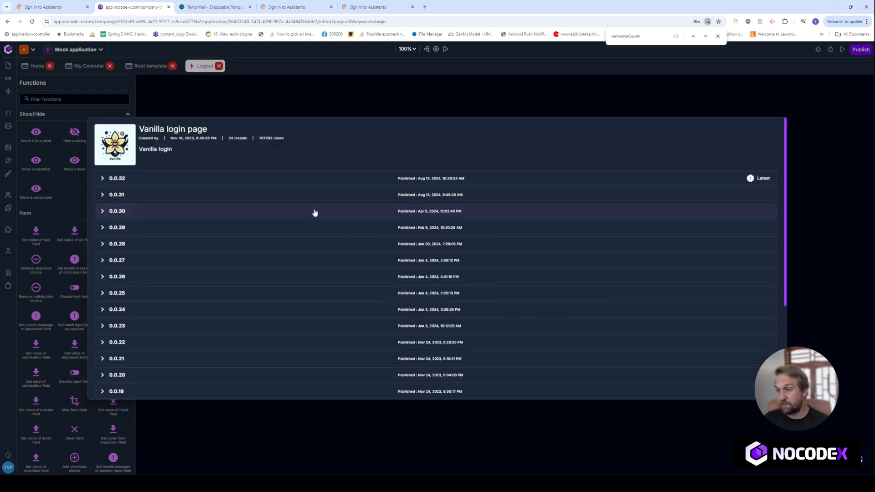
pyautogui.click(121, 179)
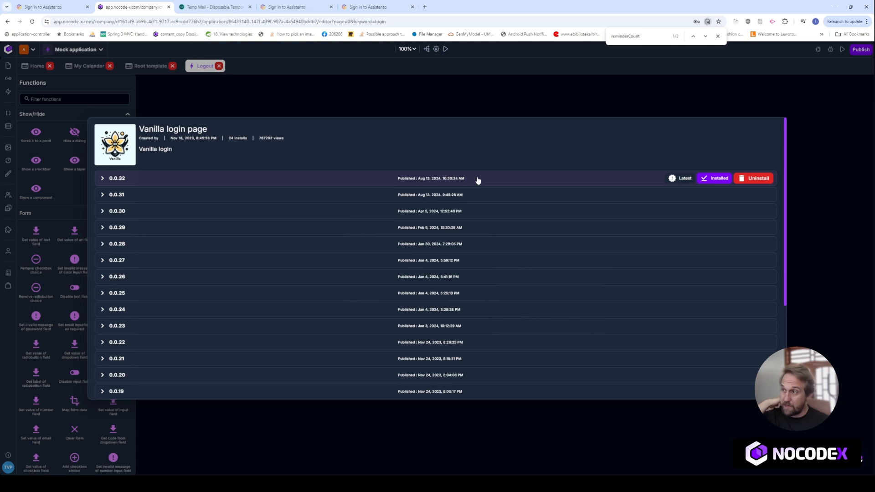
pyautogui.click(323, 93)
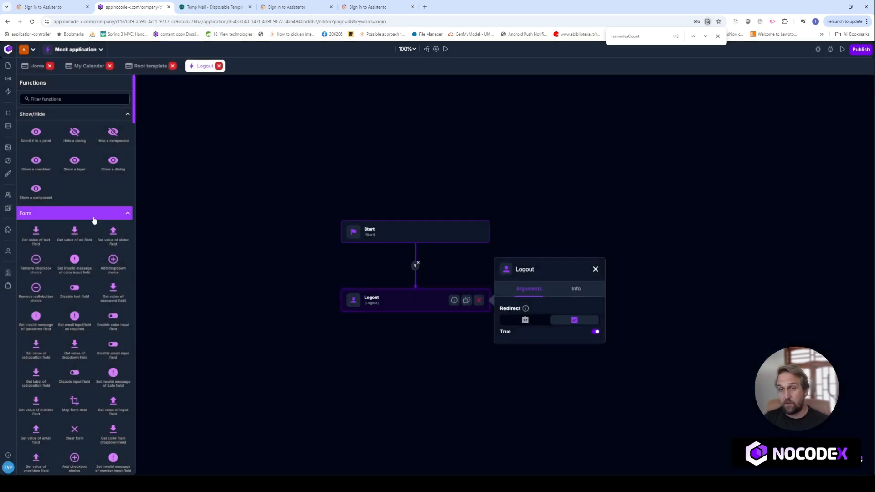
# Filter templates to the Vanilla login page plugin and open its Login page template.
pyautogui.click(8, 231)
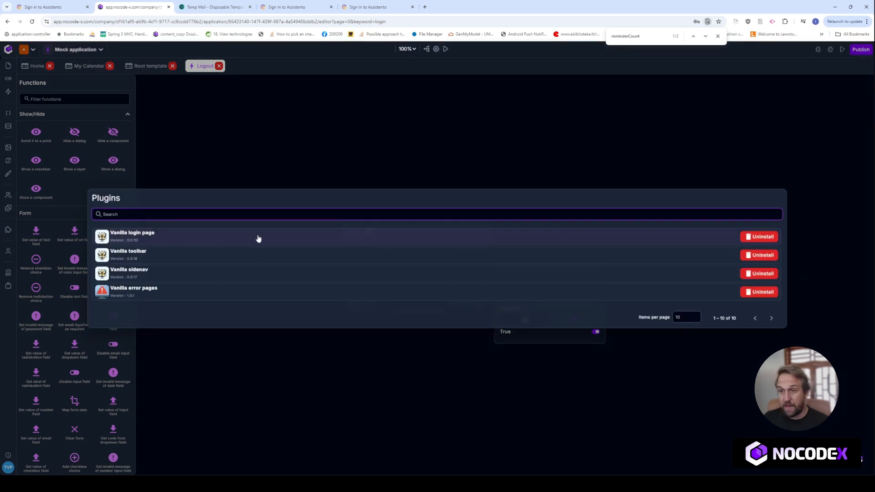
pyautogui.click(403, 156)
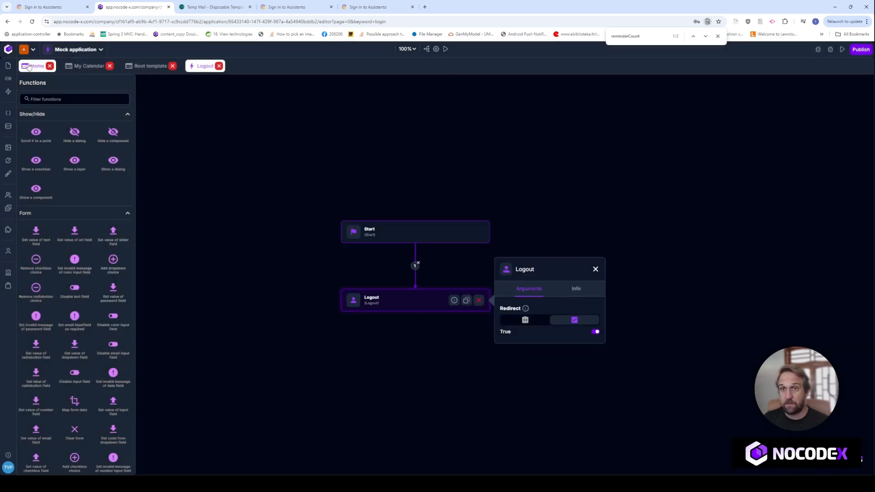
pyautogui.click(8, 66)
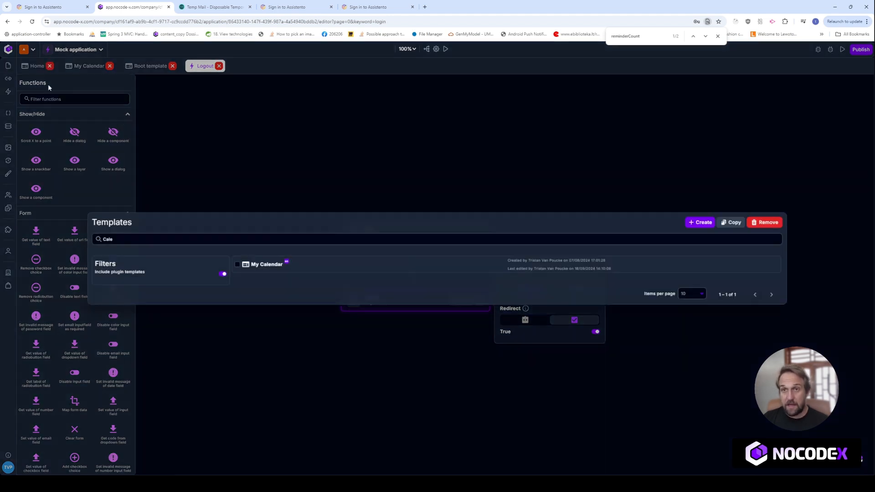
pyautogui.moveTo(187, 239); pyautogui.dragTo(71, 240)
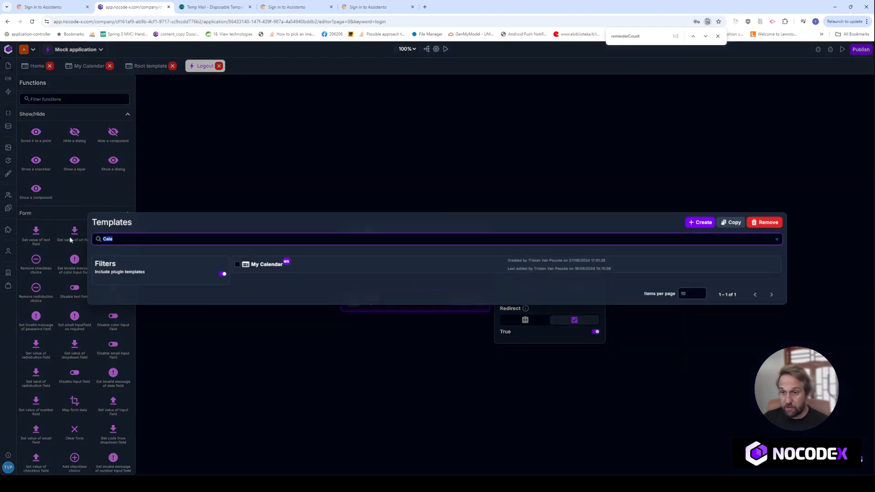
pyautogui.press('BackSpace')
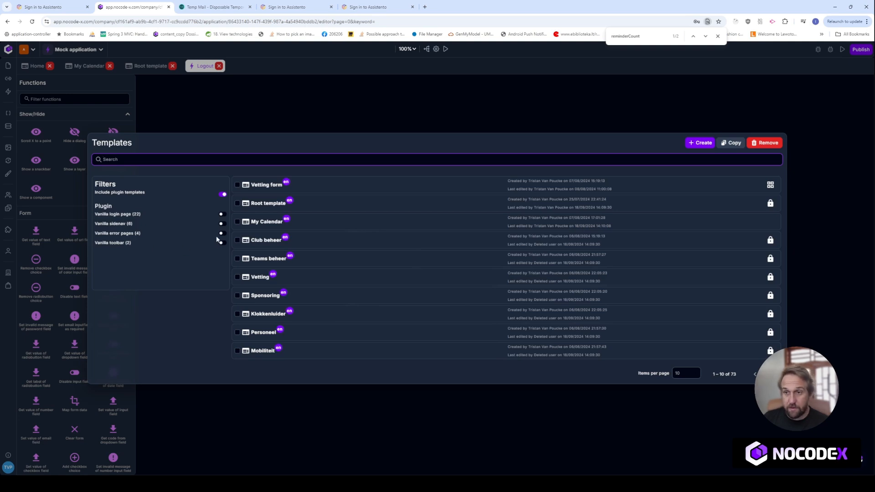
pyautogui.click(222, 215)
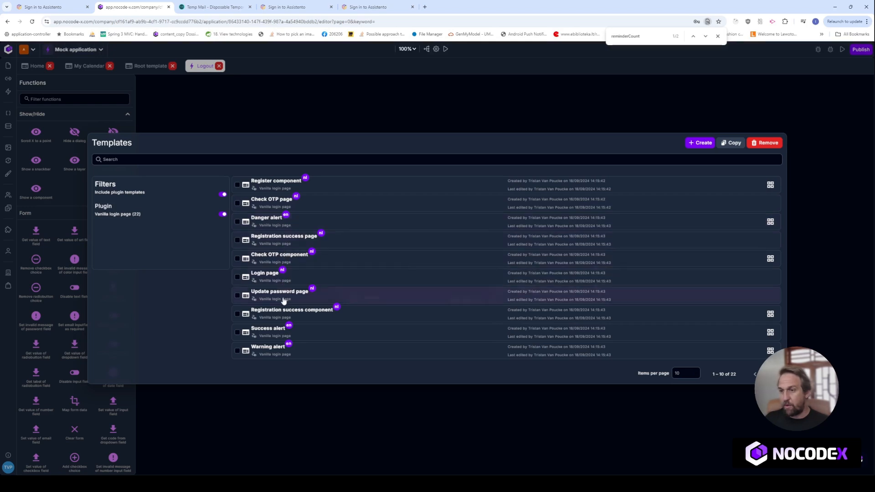
pyautogui.click(305, 279)
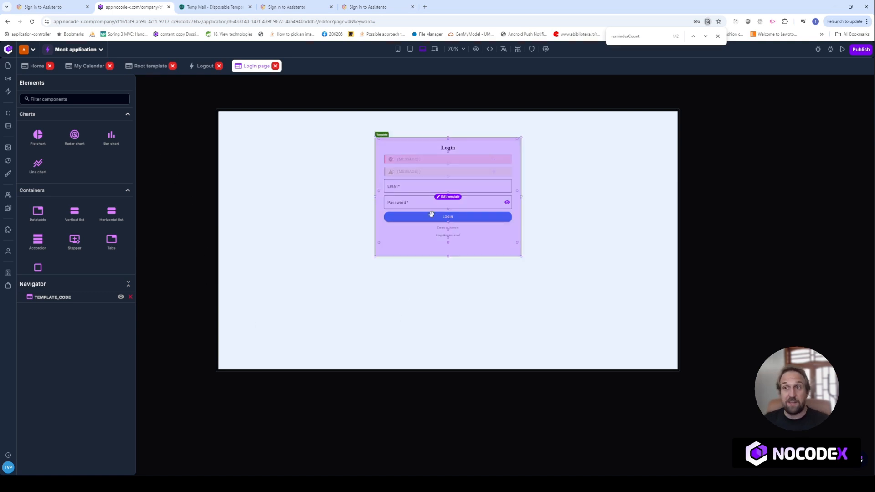
# Give the login template's LOGIN button a bright green background.
pyautogui.click(449, 197)
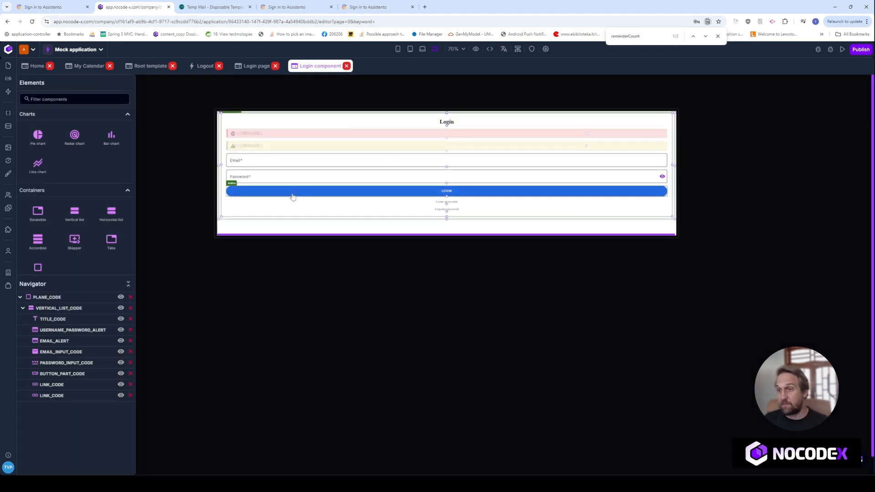
pyautogui.click(296, 197)
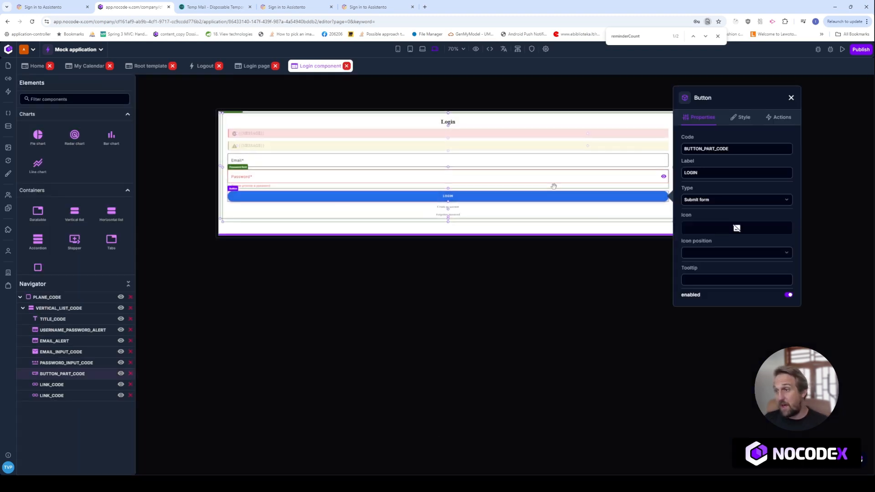
pyautogui.click(741, 114)
pyautogui.scroll(-1, 743, 191)
pyautogui.click(725, 301)
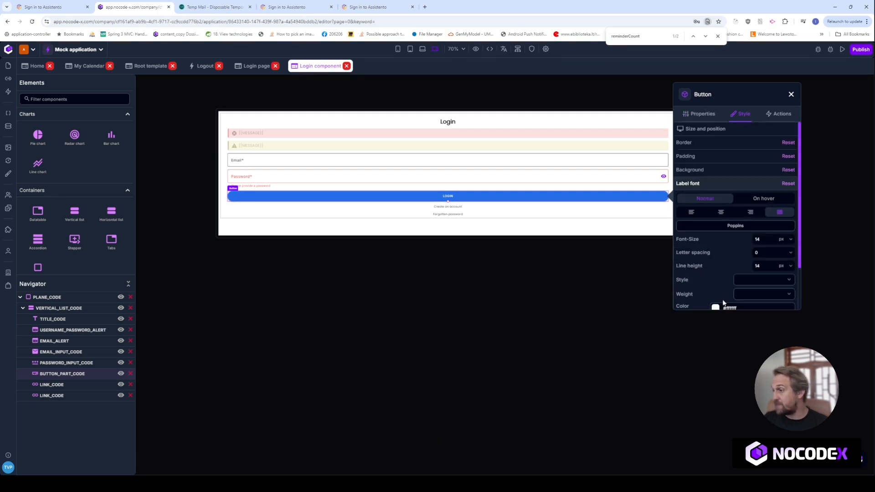
pyautogui.click(702, 169)
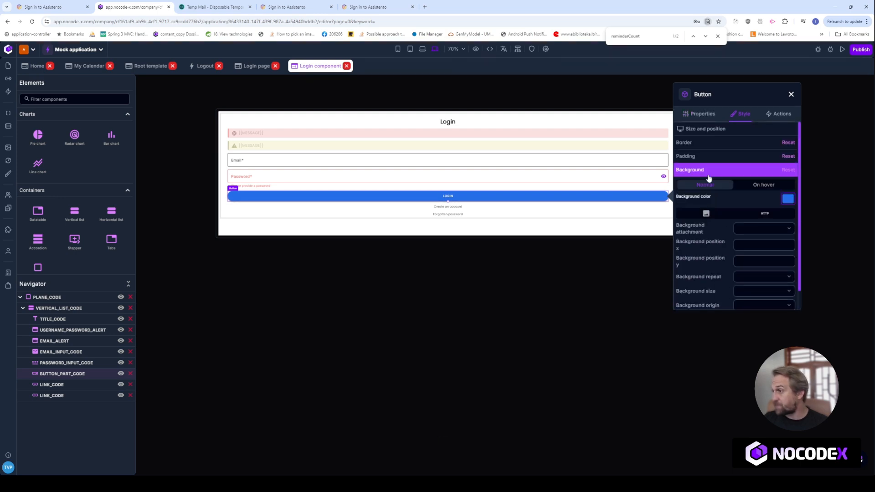
pyautogui.click(788, 199)
pyautogui.click(740, 204)
pyautogui.moveTo(747, 171); pyautogui.dragTo(769, 148)
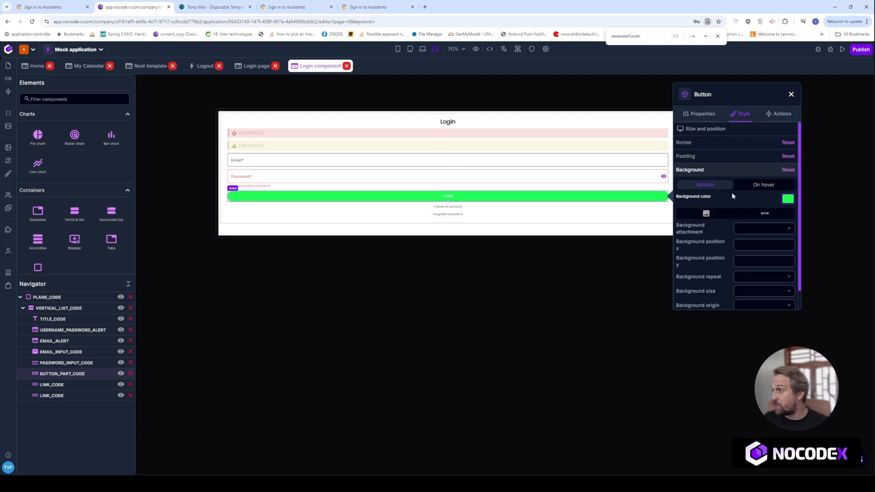
# Set the LOGIN button's border corner radius to 20.
pyautogui.click(704, 147)
pyautogui.click(756, 243)
pyautogui.write('20')
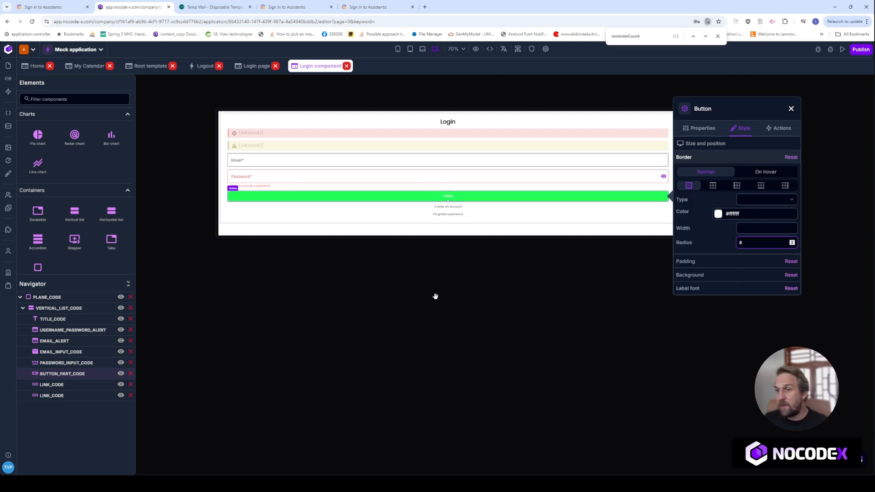
pyautogui.click(309, 321)
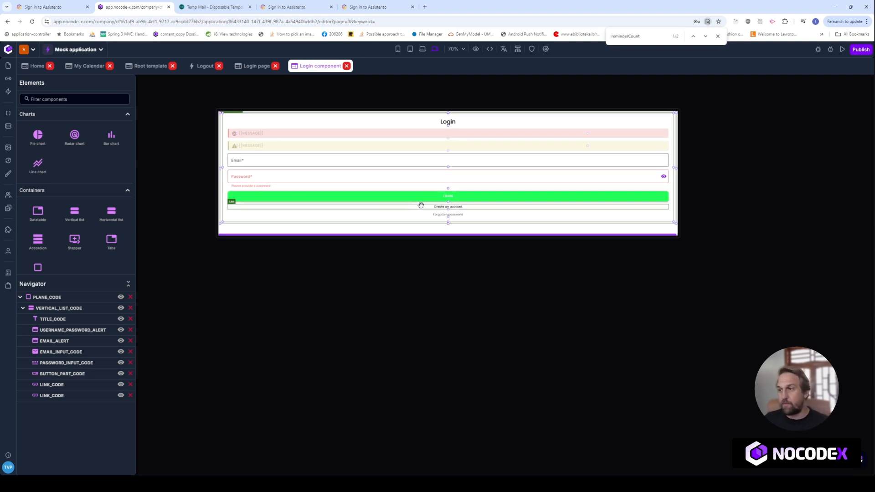
# Open the LOGIN button's on-click Login action for editing.
pyautogui.click(383, 201)
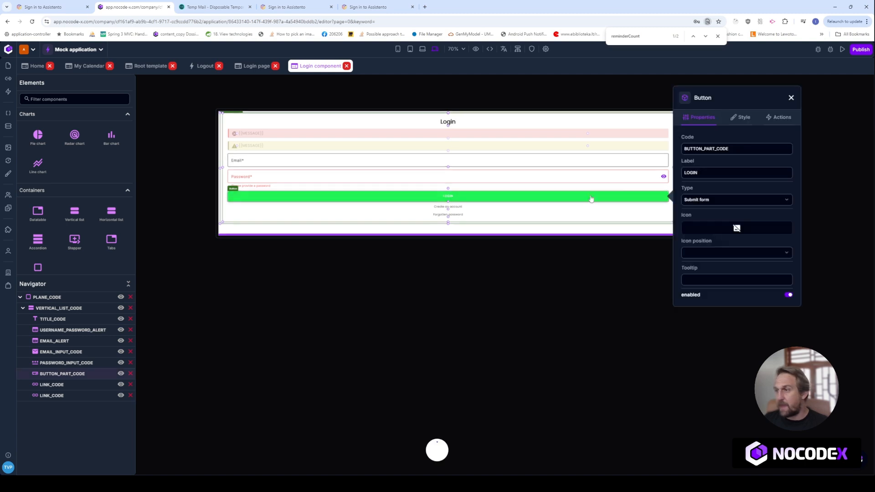
pyautogui.click(777, 117)
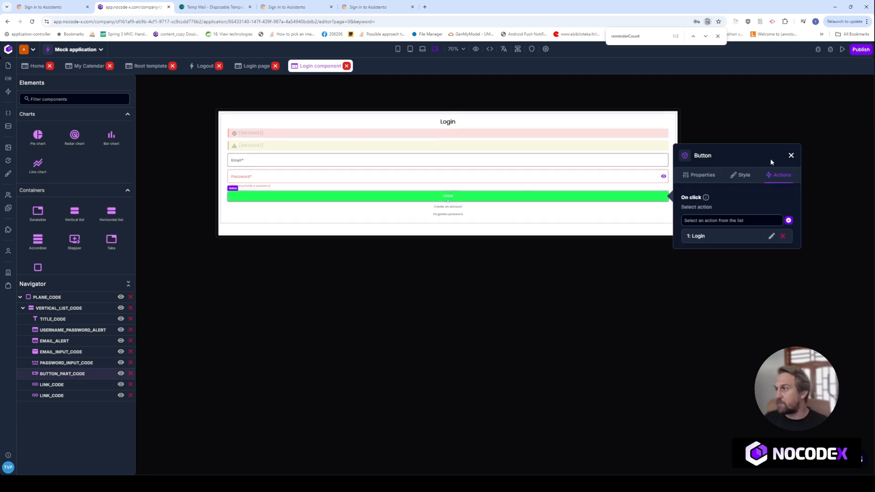
pyautogui.click(772, 237)
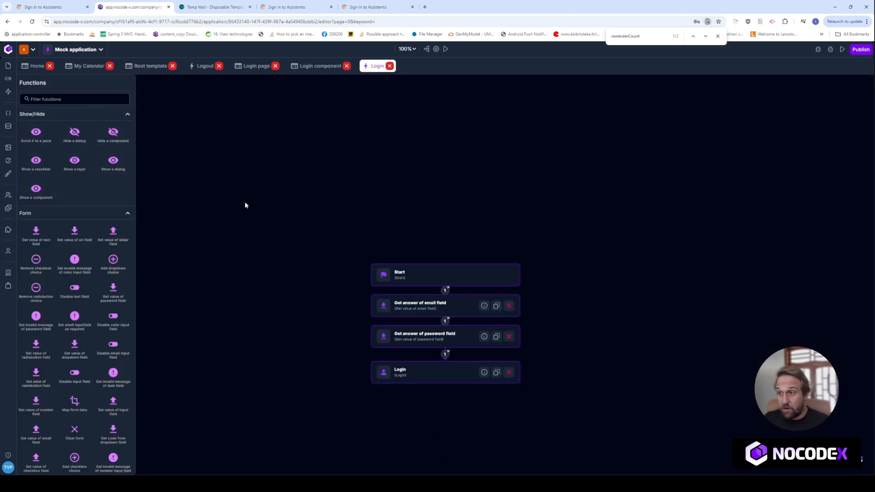
# Stack the Start, email, password and Login nodes compactly, then return to the Login component.
pyautogui.moveTo(418, 230); pyautogui.dragTo(415, 163)
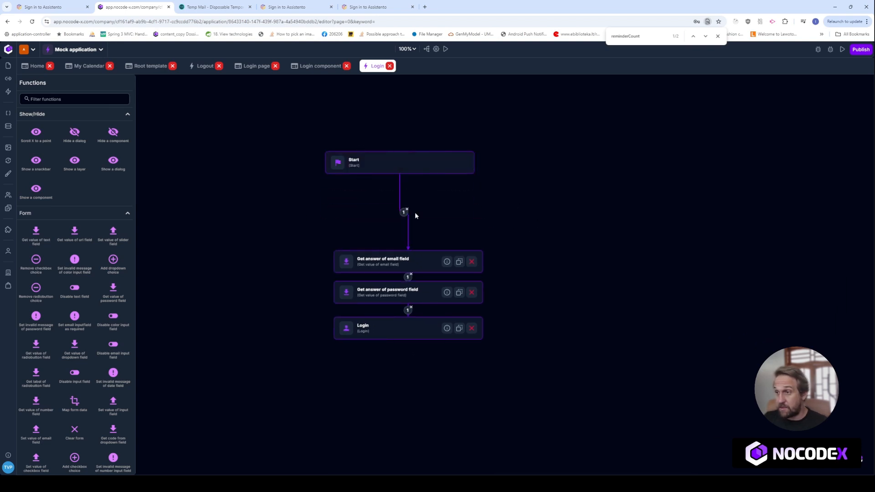
pyautogui.moveTo(421, 265); pyautogui.dragTo(421, 217)
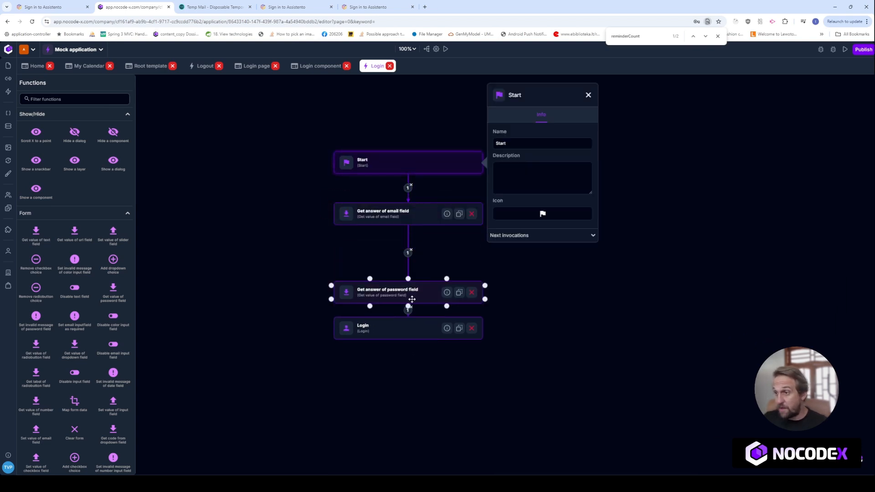
pyautogui.moveTo(421, 294); pyautogui.dragTo(422, 249)
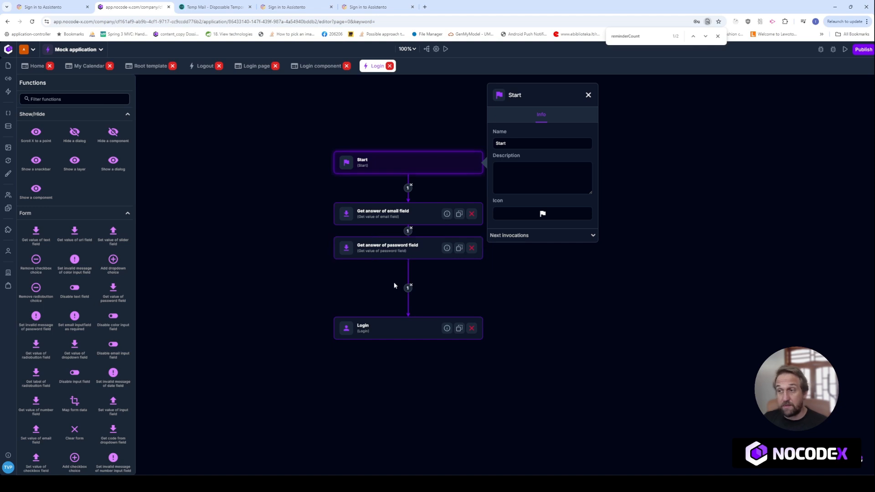
pyautogui.moveTo(394, 315); pyautogui.dragTo(390, 294)
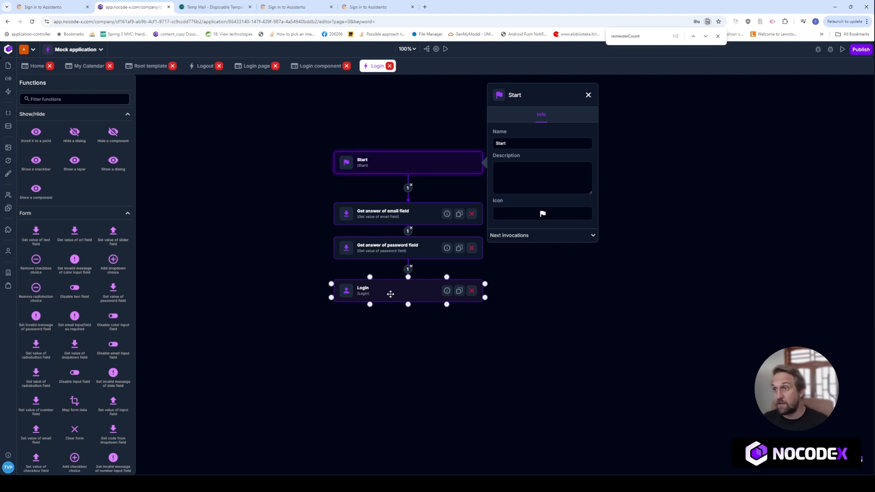
pyautogui.click(324, 66)
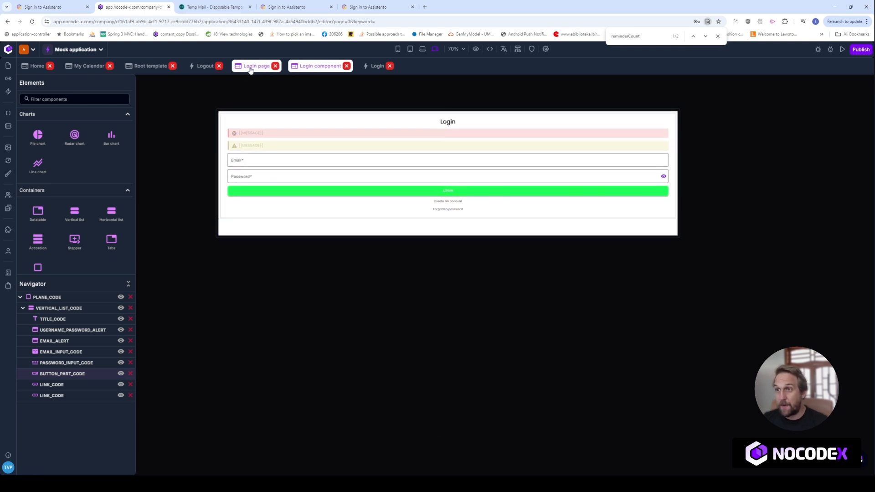
pyautogui.click(35, 8)
pyautogui.click(132, 24)
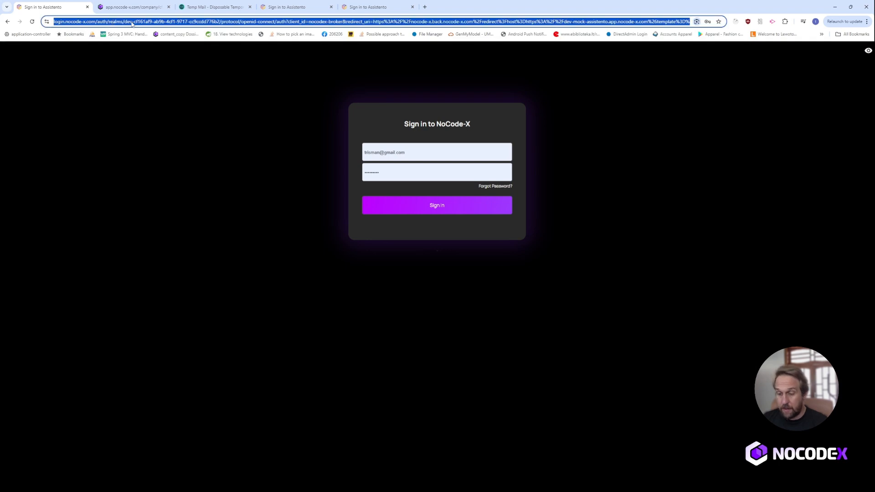
pyautogui.write('mock')
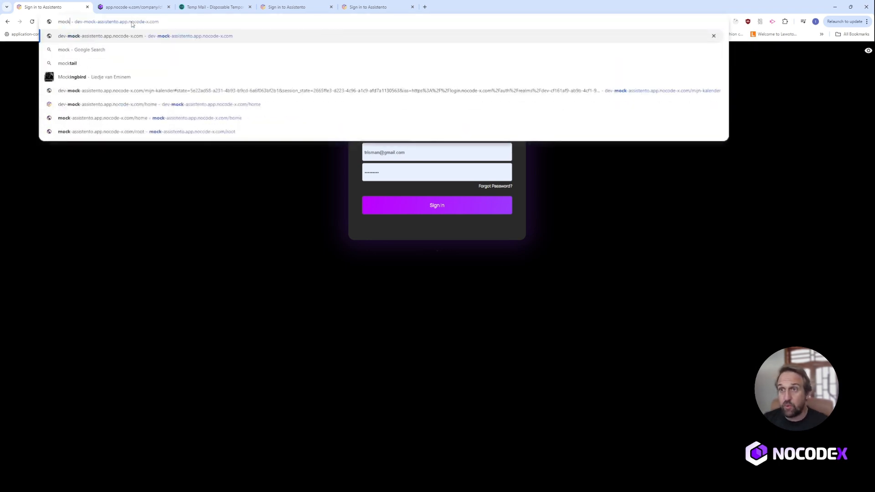
pyautogui.press('Return')
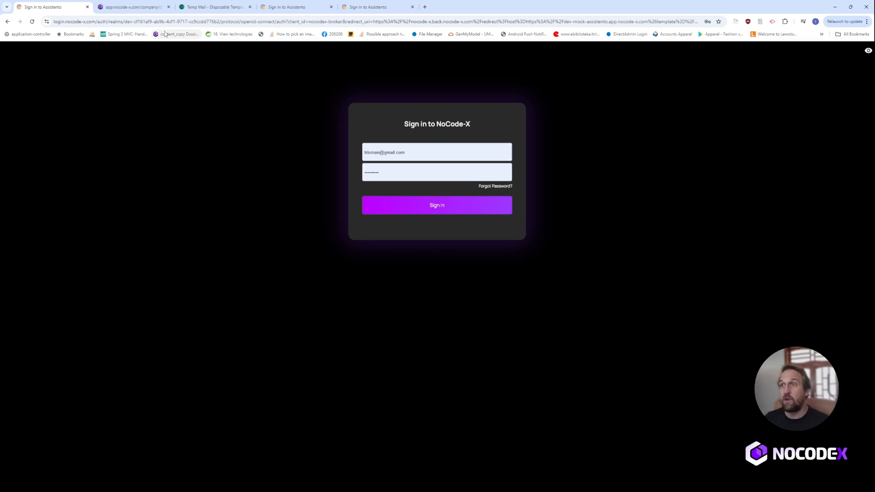
pyautogui.click(131, 6)
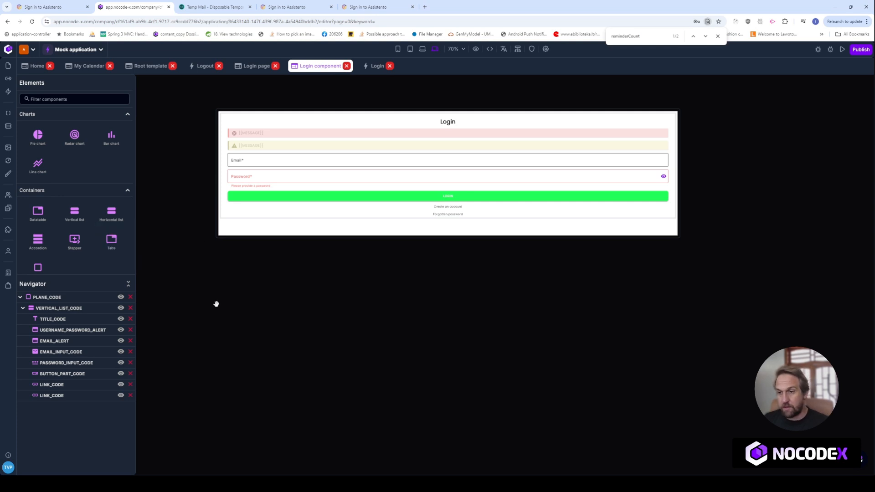
# Open the company's Authentication settings and review the Authentication pages and Identity providers sections.
pyautogui.click(8, 274)
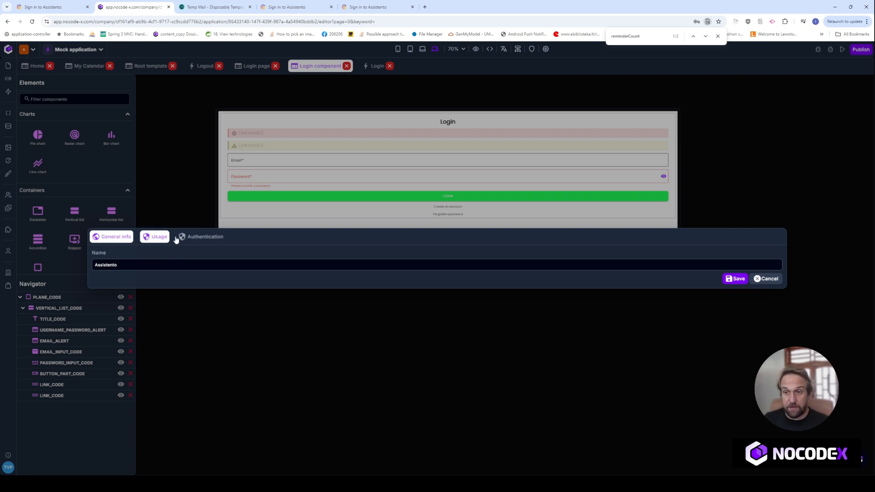
pyautogui.click(206, 237)
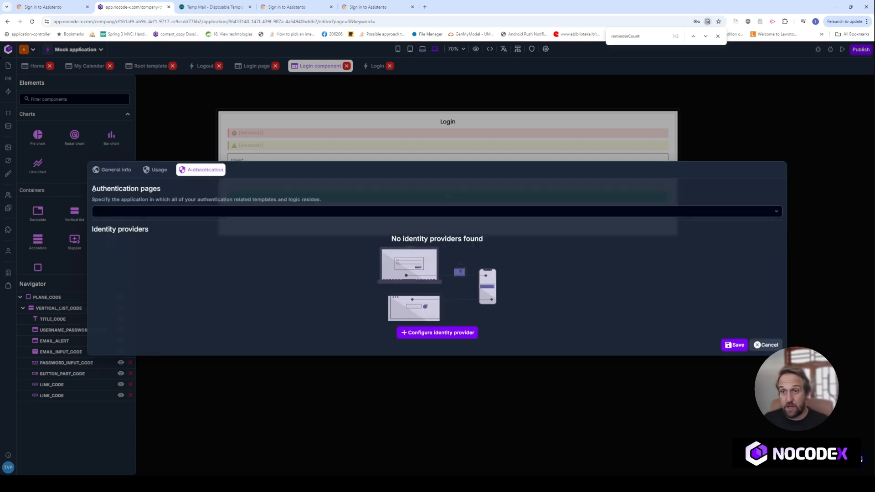
pyautogui.moveTo(92, 189); pyautogui.dragTo(332, 195)
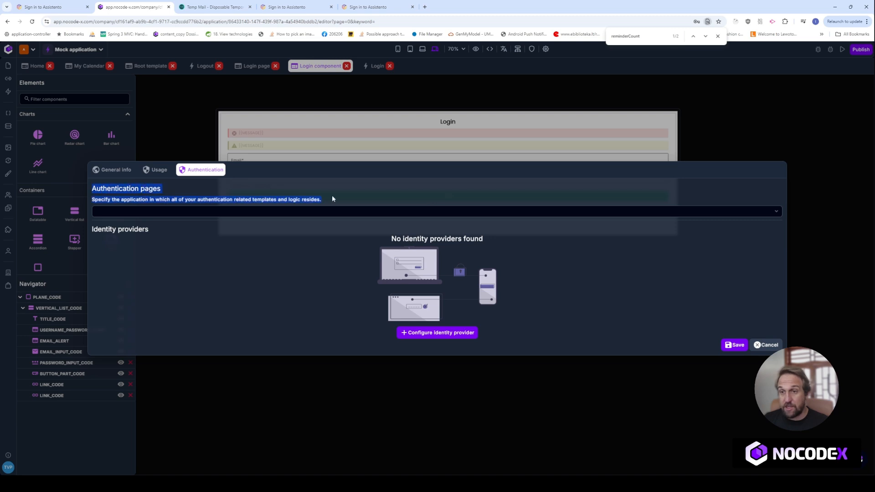
pyautogui.moveTo(92, 230); pyautogui.dragTo(270, 285)
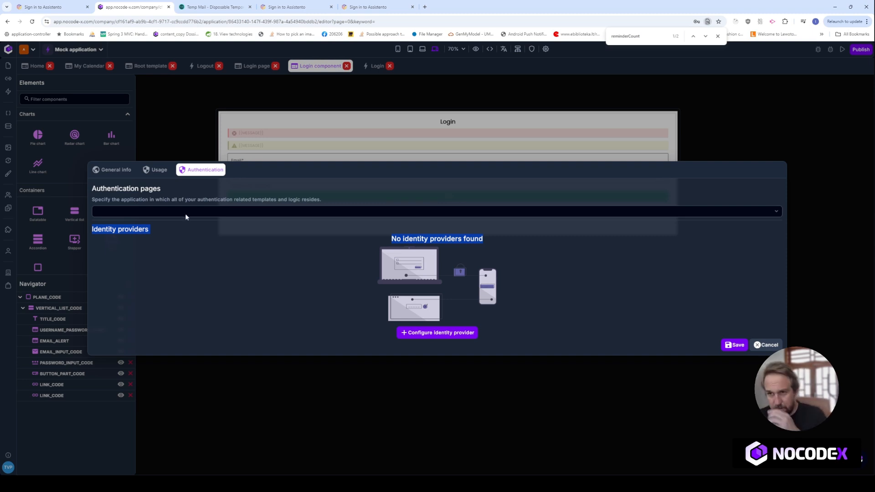
pyautogui.moveTo(92, 189); pyautogui.dragTo(305, 209)
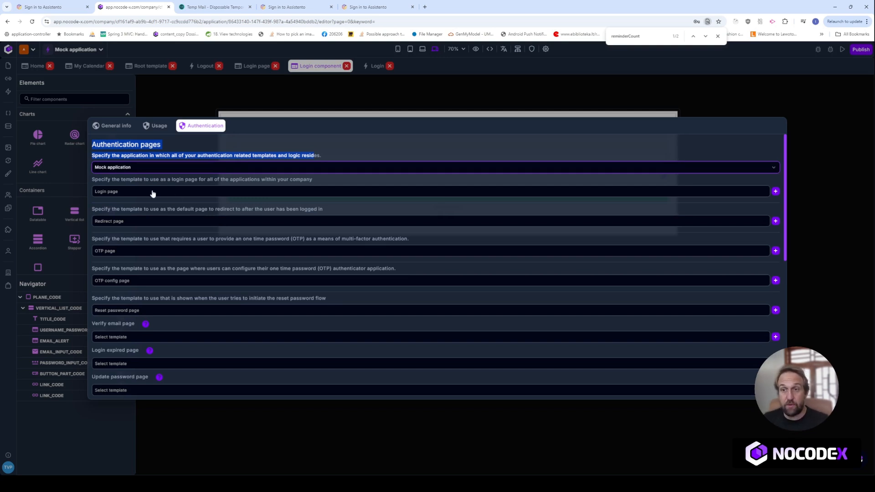
# Set Login page as the login template and check the redirect page choices.
pyautogui.click(153, 192)
pyautogui.write('Logi')
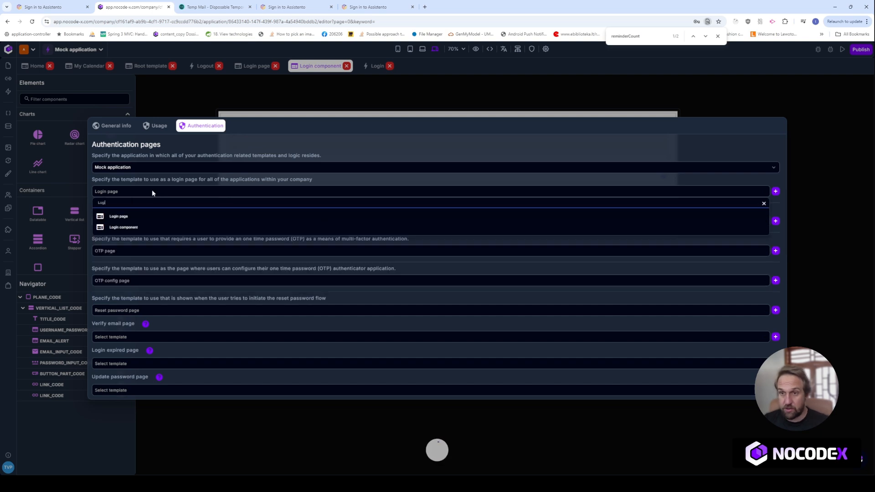
pyautogui.click(129, 216)
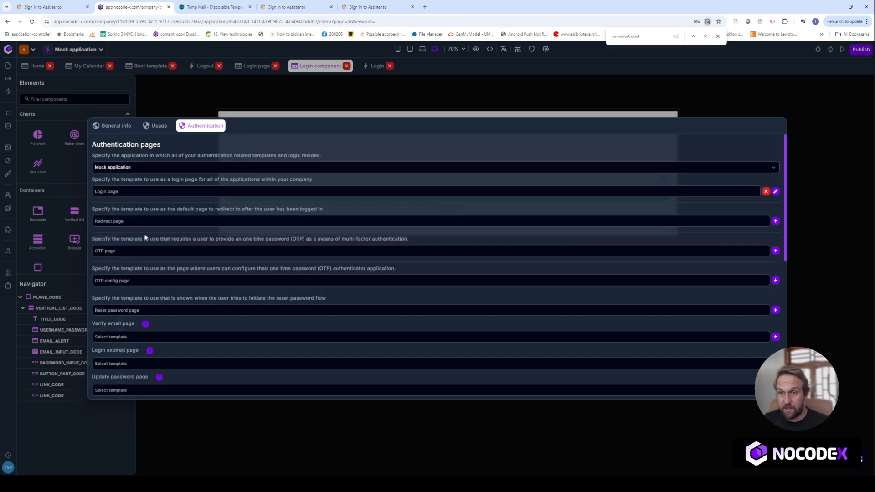
pyautogui.click(148, 222)
pyautogui.write('Redi')
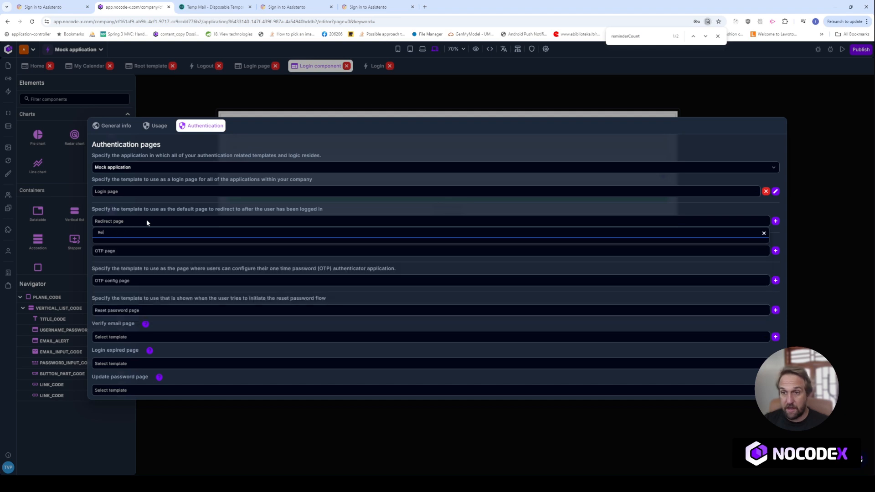
pyautogui.press('BackSpace')
pyautogui.press('BackSpace')
pyautogui.press('BackSpace')
pyautogui.press('BackSpace')
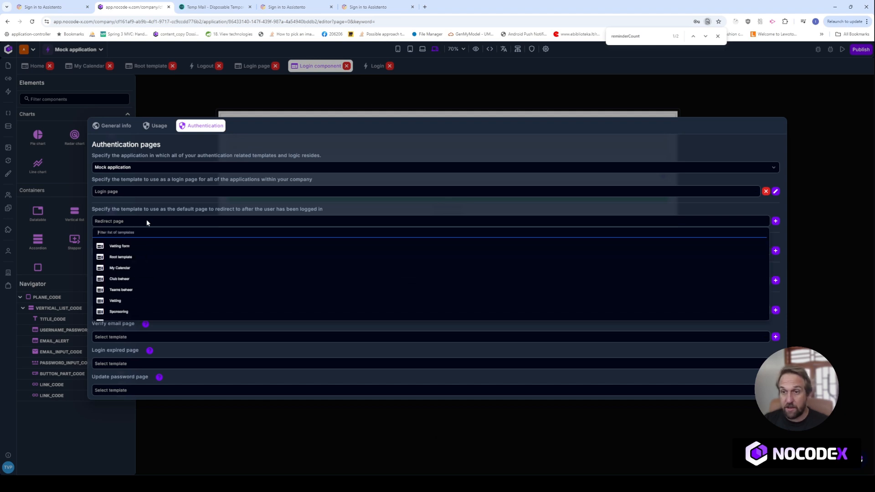
pyautogui.click(195, 215)
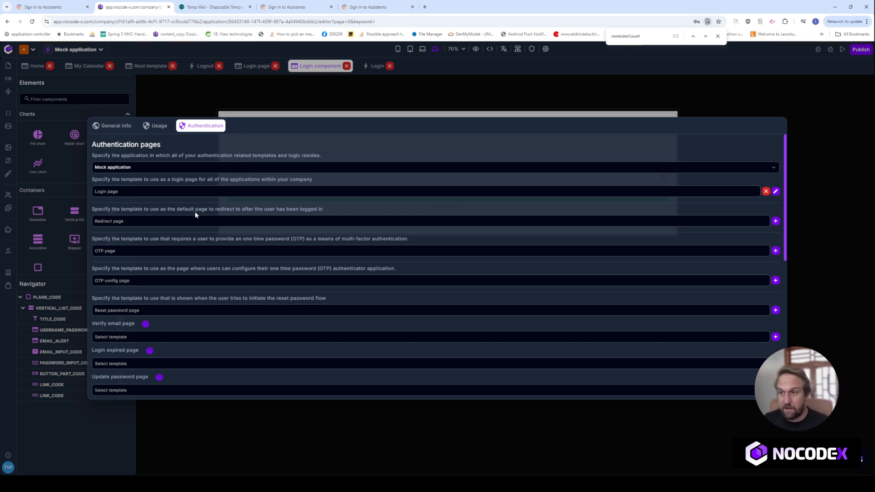
# Make Check OTP page the template for both OTP and OTP configuration.
pyautogui.click(147, 252)
pyautogui.write('ot')
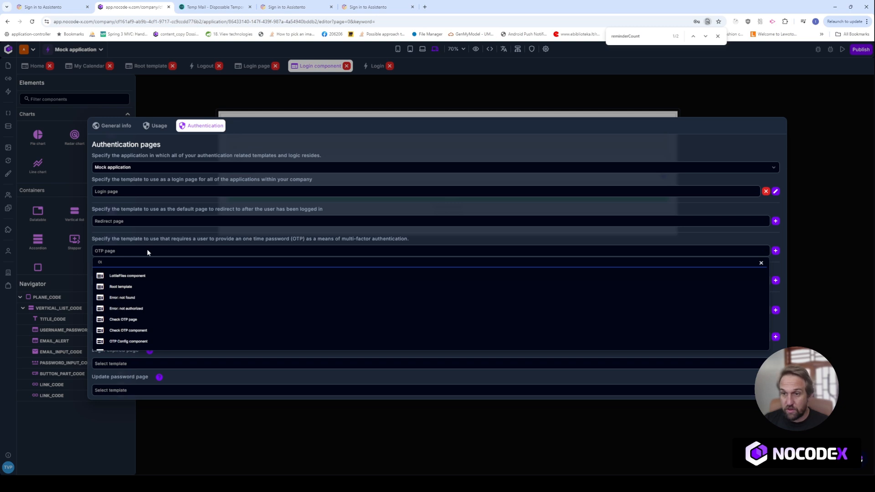
pyautogui.scroll(-1, 144, 314)
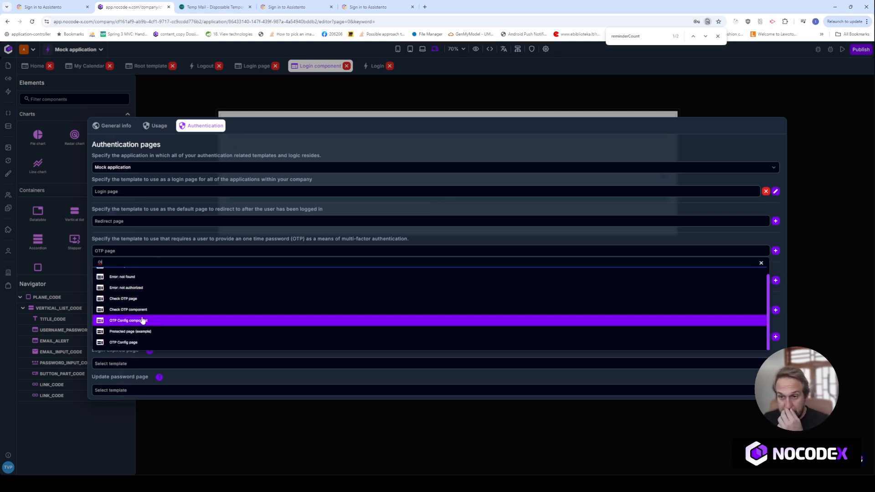
pyautogui.click(139, 299)
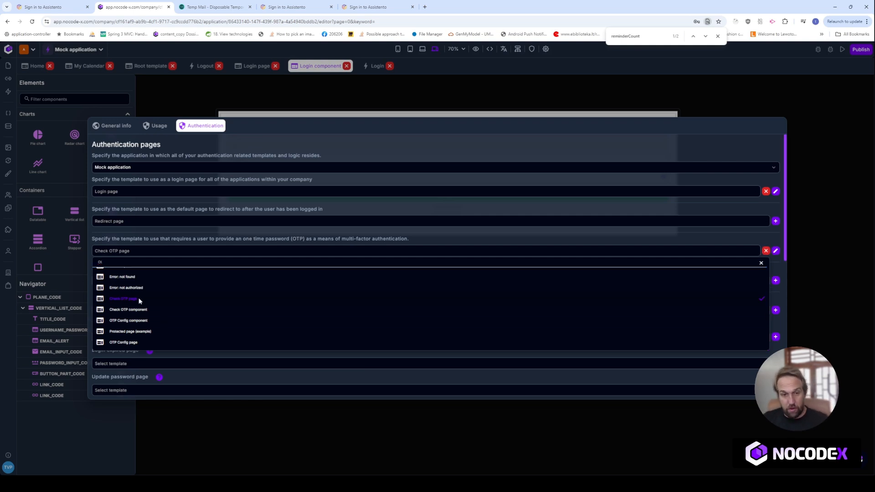
pyautogui.click(133, 281)
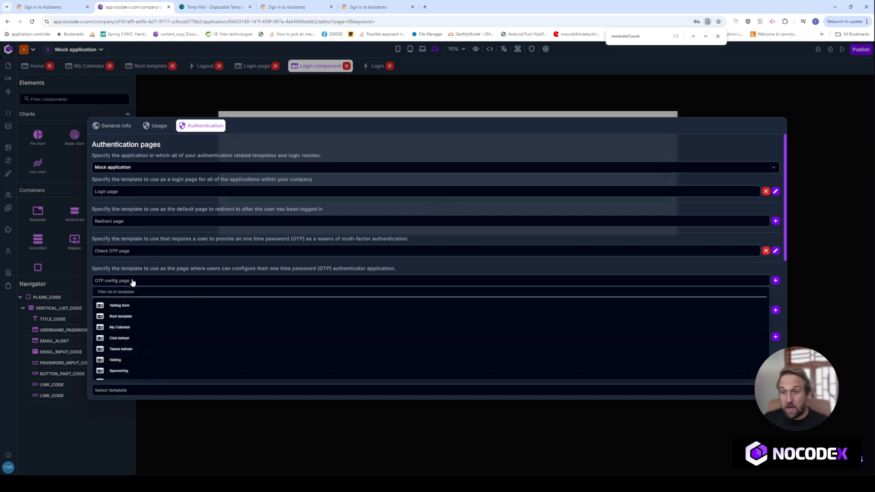
pyautogui.write('otp')
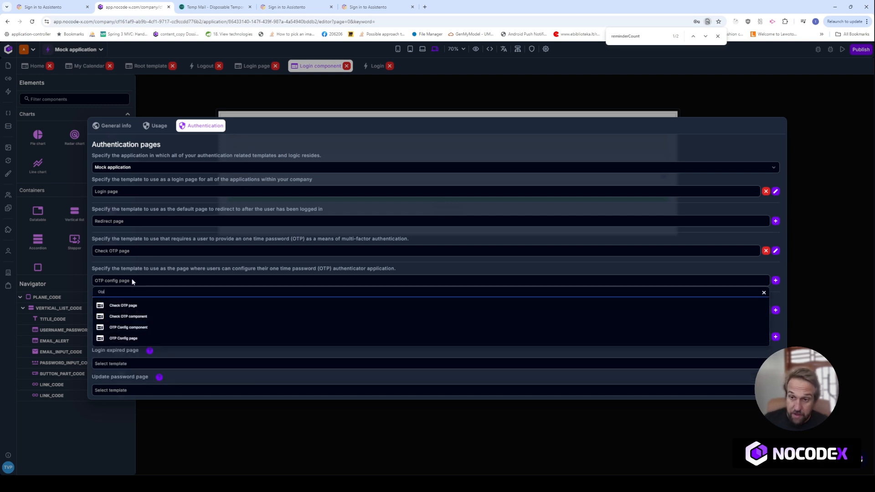
pyautogui.click(132, 309)
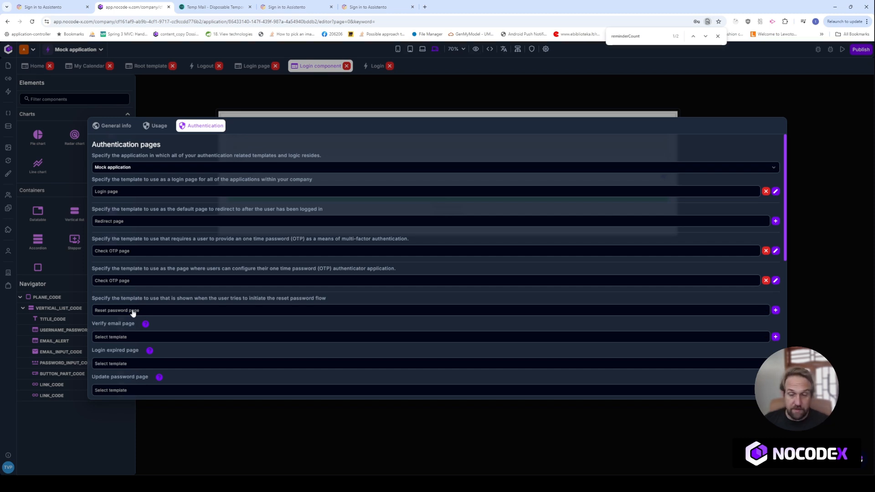
# Assign Reset password page for password reset and Verify email page for email verification.
pyautogui.click(132, 312)
pyautogui.write('Rese')
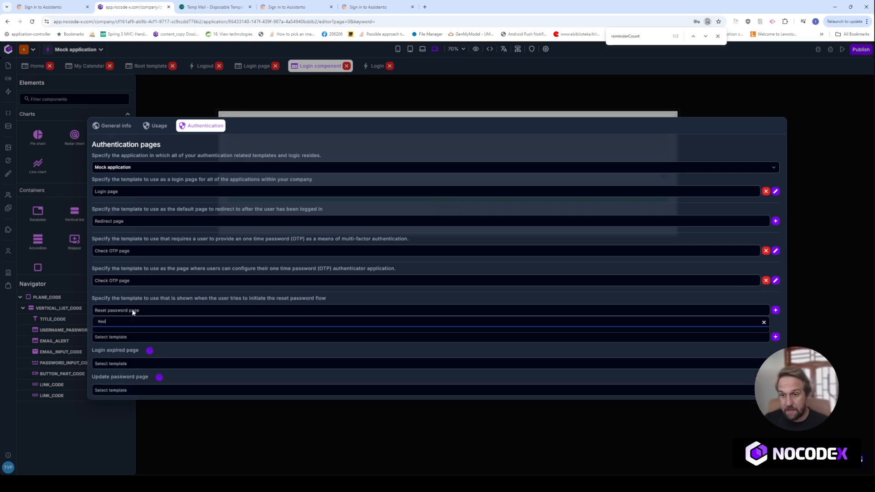
pyautogui.write('t')
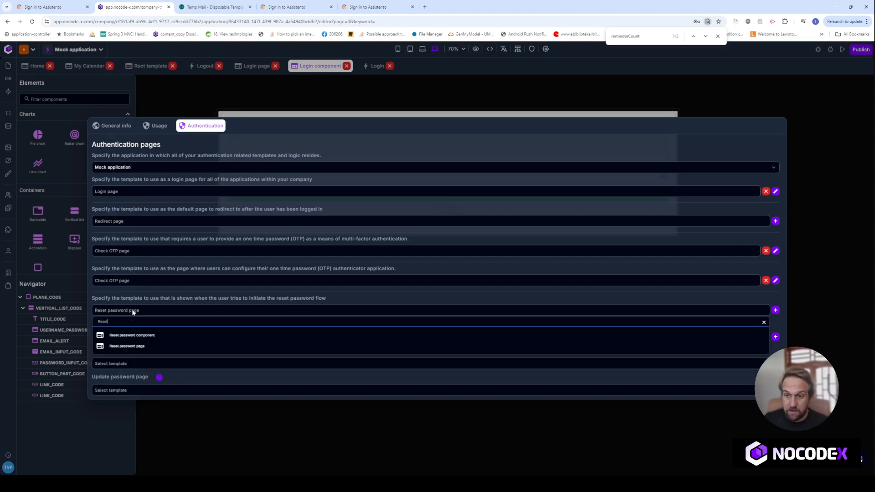
pyautogui.click(132, 346)
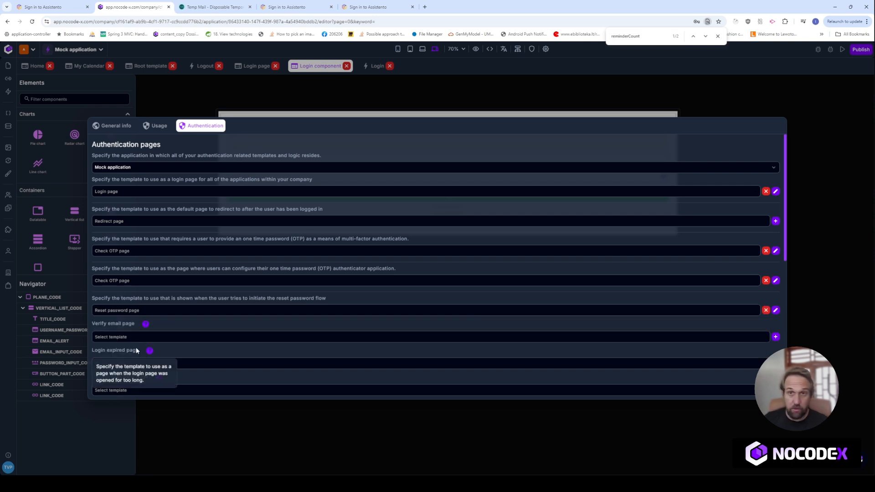
pyautogui.click(125, 336)
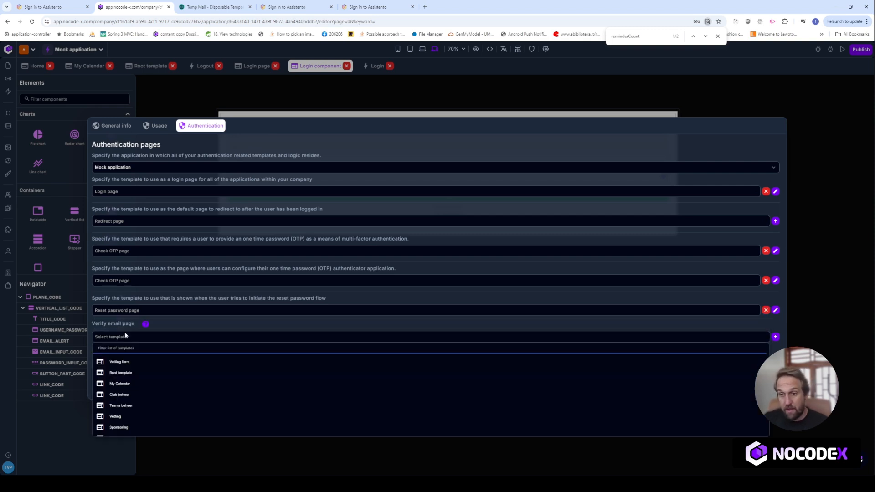
pyautogui.write('Verify')
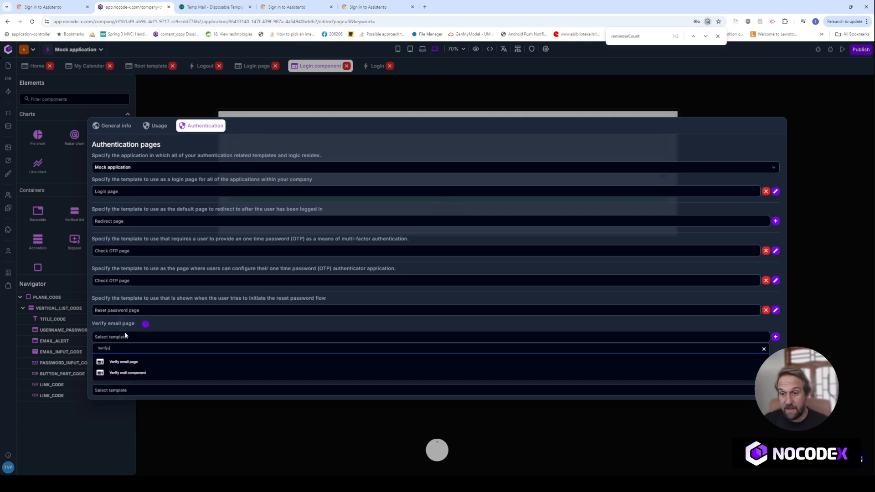
pyautogui.click(136, 363)
pyautogui.scroll(-3, 137, 344)
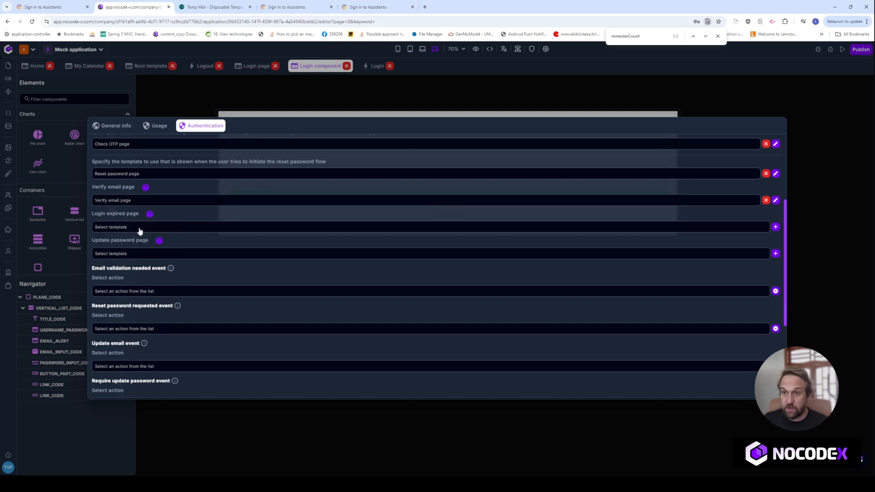
# Choose Update password page as the update-password template and save the authentication settings.
pyautogui.click(141, 256)
pyautogui.write('Upda')
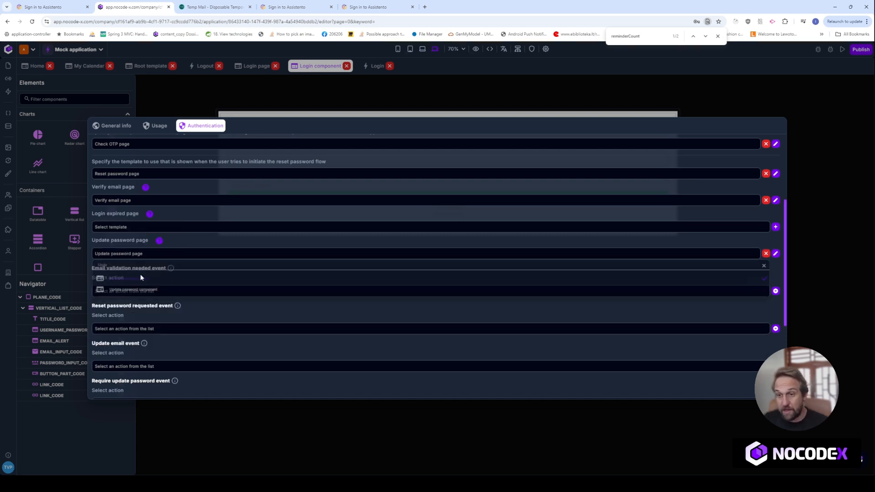
pyautogui.click(140, 277)
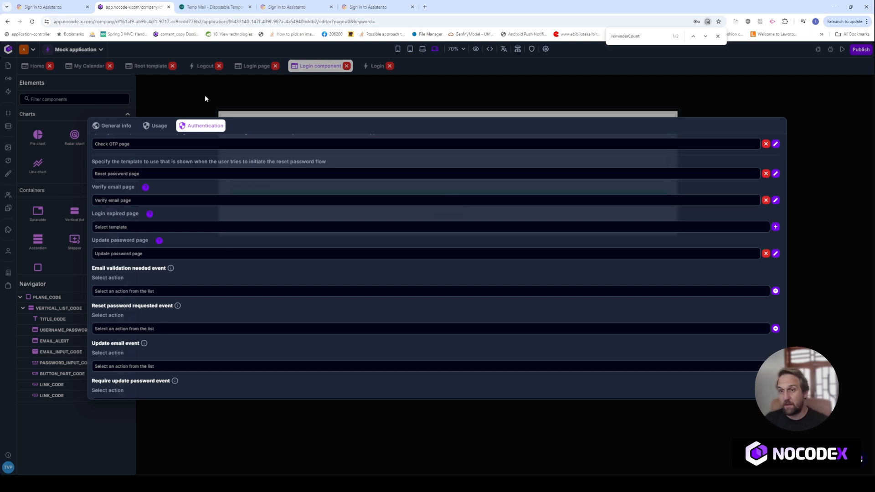
pyautogui.scroll(-4, 464, 324)
pyautogui.scroll(10, 347, 247)
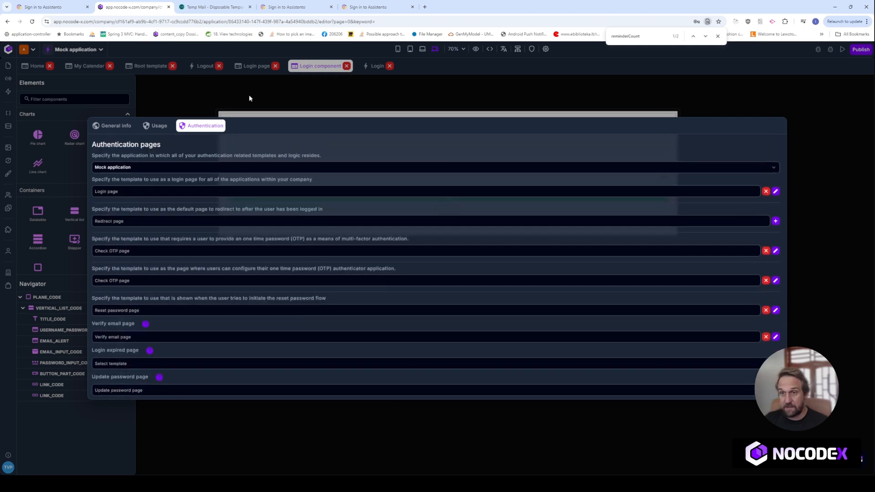
pyautogui.scroll(-9, 517, 273)
pyautogui.scroll(-1, 516, 272)
pyautogui.click(731, 389)
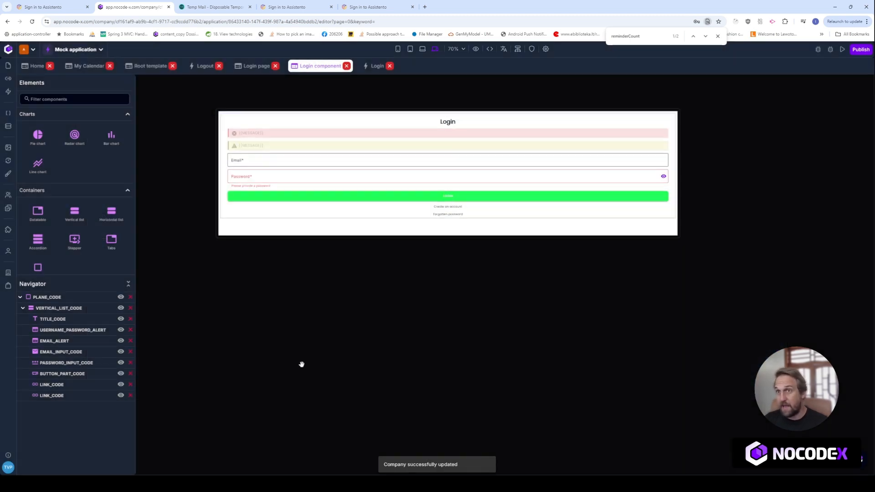
# Load the mock app's dev site in the sign-in tab by entering 'mock' in the address bar.
pyautogui.click(50, 7)
pyautogui.click(94, 22)
pyautogui.write('mo')
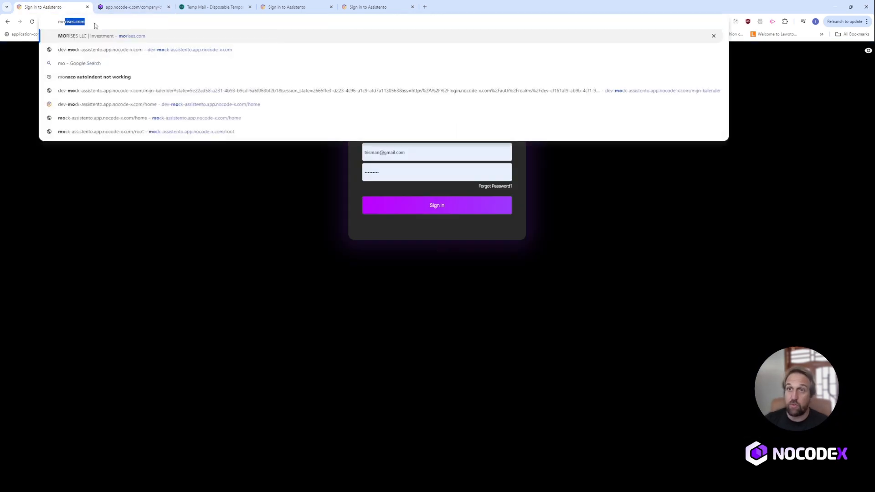
pyautogui.press('BackSpace')
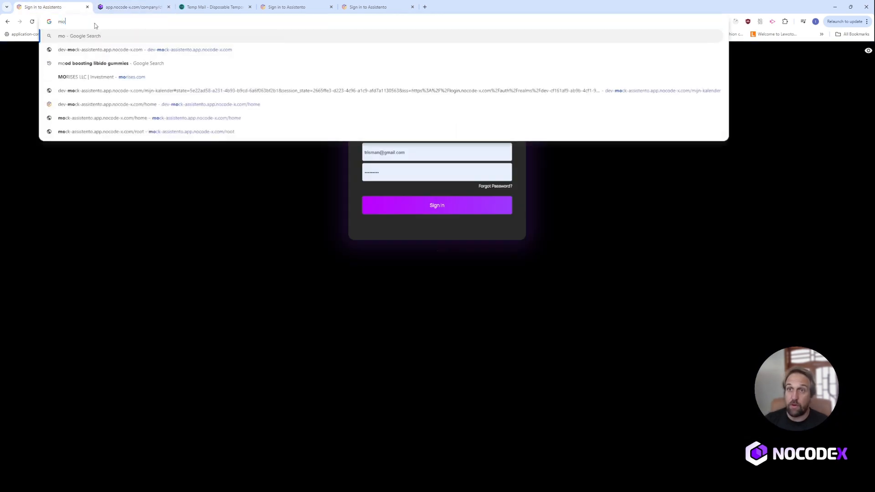
pyautogui.write('ck')
pyautogui.press('Return')
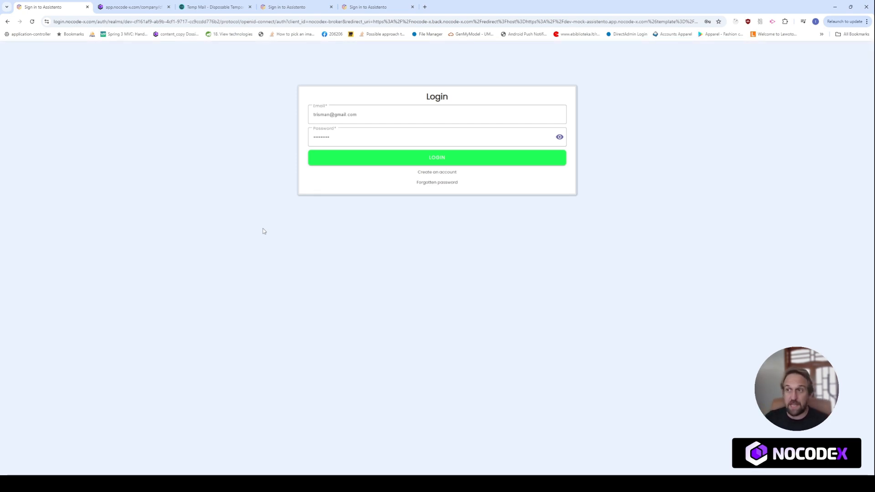
# Log in to the club dashboard with the temporary e-mail address and its password.
pyautogui.click(212, 7)
pyautogui.click(505, 78)
pyautogui.click(63, 6)
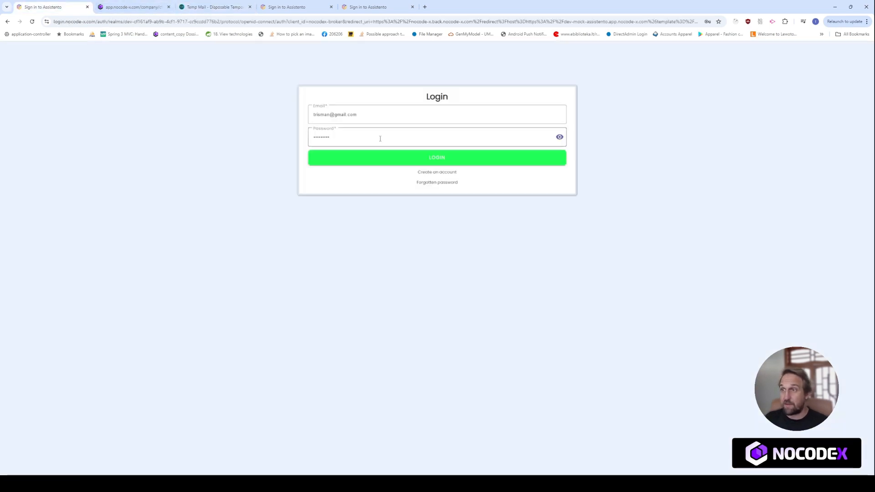
pyautogui.click(410, 120)
pyautogui.hotkey('ctrl', 'a')
pyautogui.hotkey('ctrl', 'v')
pyautogui.click(366, 139)
pyautogui.hotkey('ctrl', 'a')
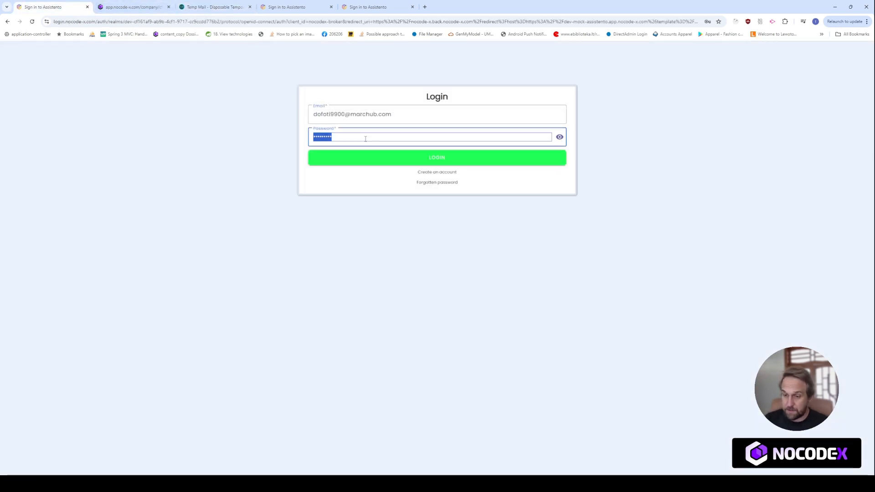
pyautogui.write('••••••')
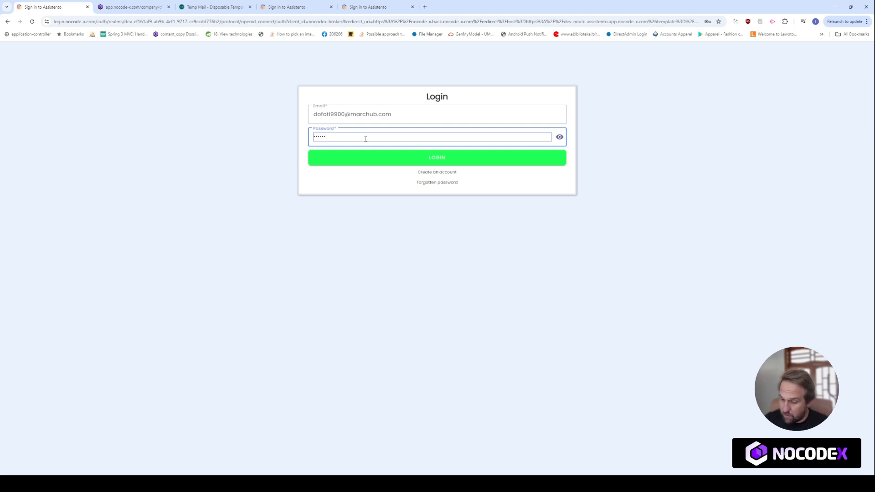
pyautogui.write('••••••')
pyautogui.click(383, 160)
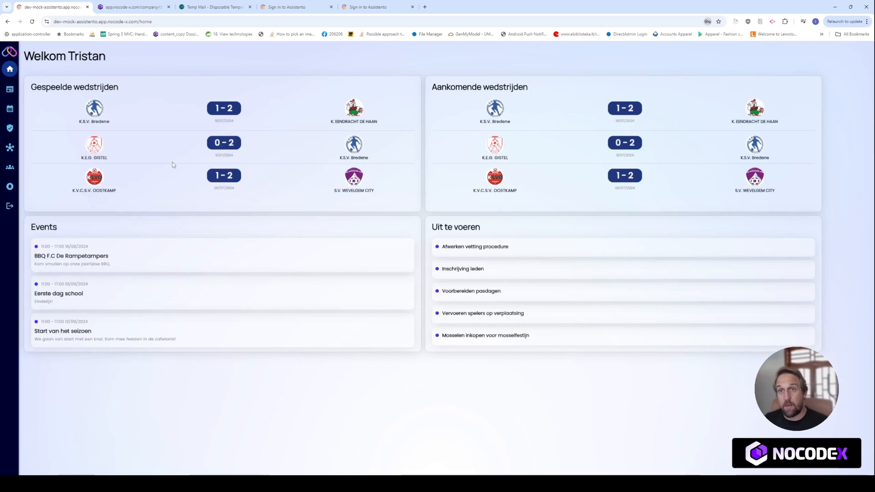
# Log out, retry login with the autofilled credentials to get the error, then return to the editor.
pyautogui.click(10, 206)
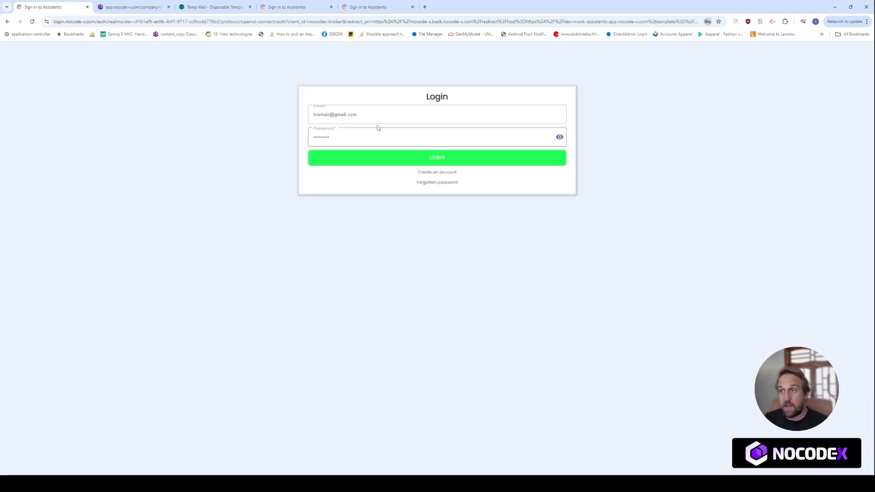
pyautogui.click(377, 120)
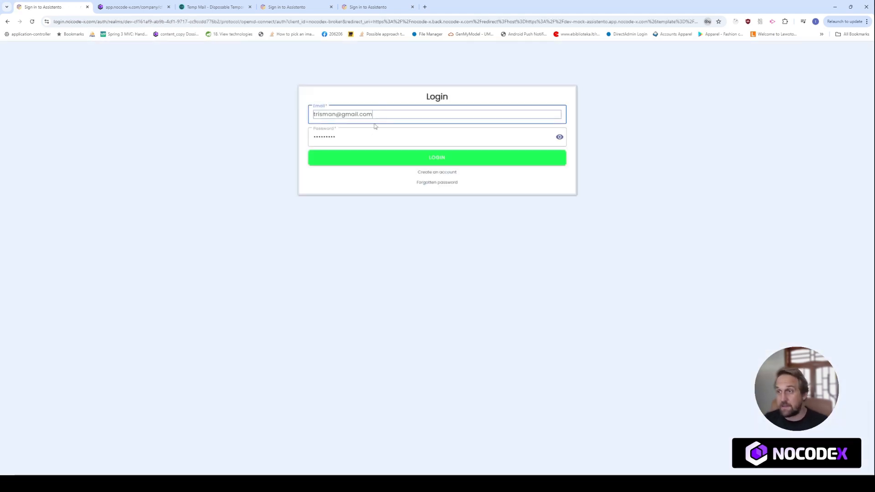
pyautogui.click(321, 136)
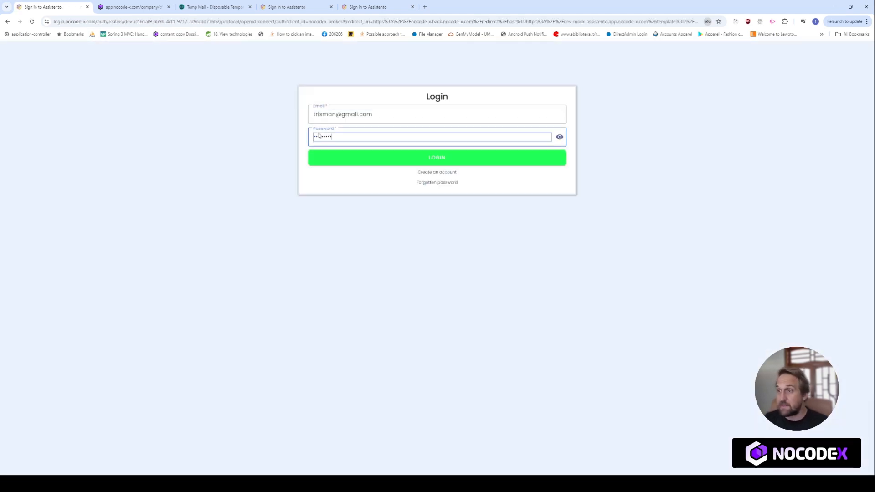
pyautogui.click(397, 160)
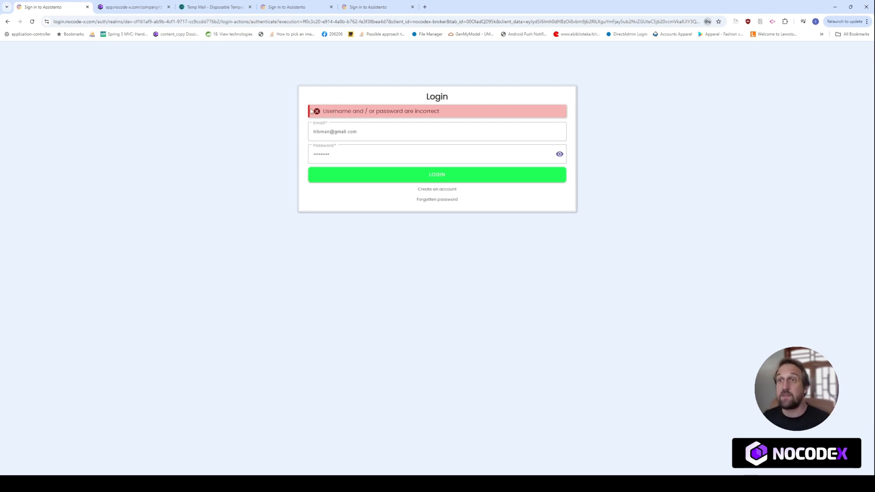
pyautogui.click(127, 8)
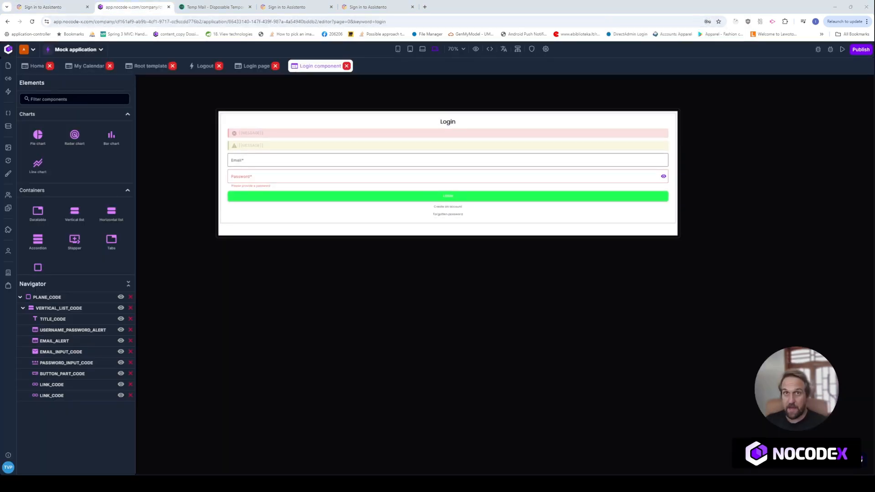